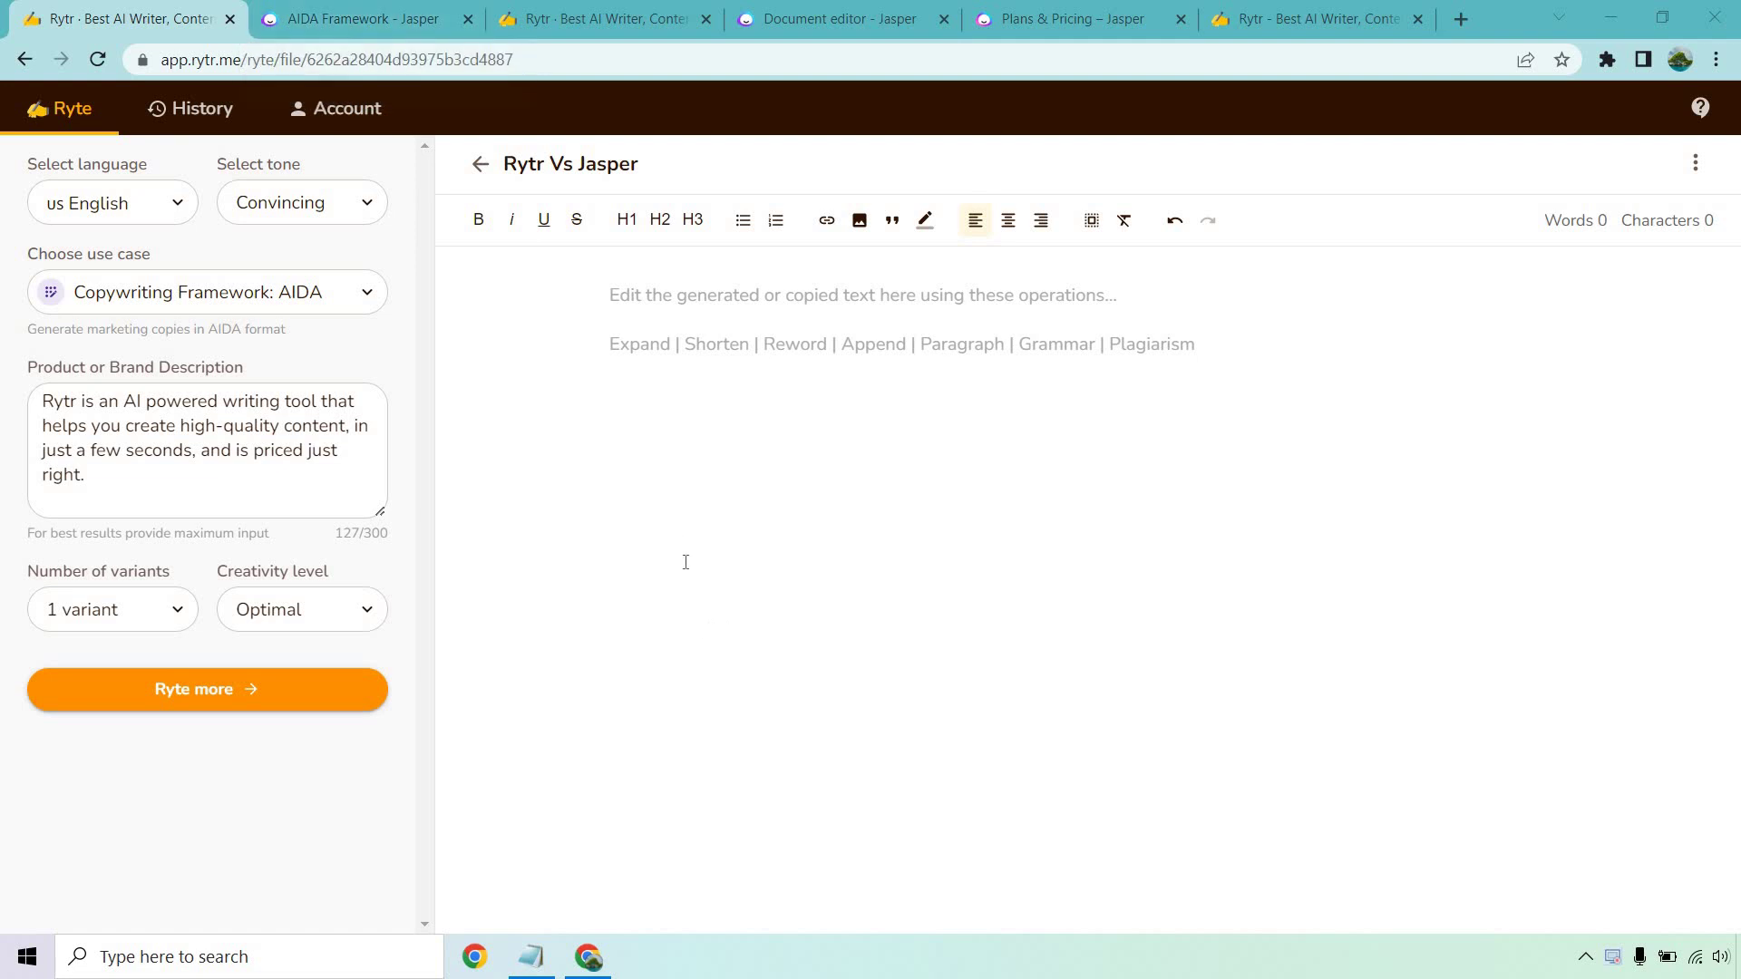
- Compare against Jasper's AIDA template, then confirm Rytr's use case stays on AIDA
{"action": "left_click", "coordinate": [337, 14]}
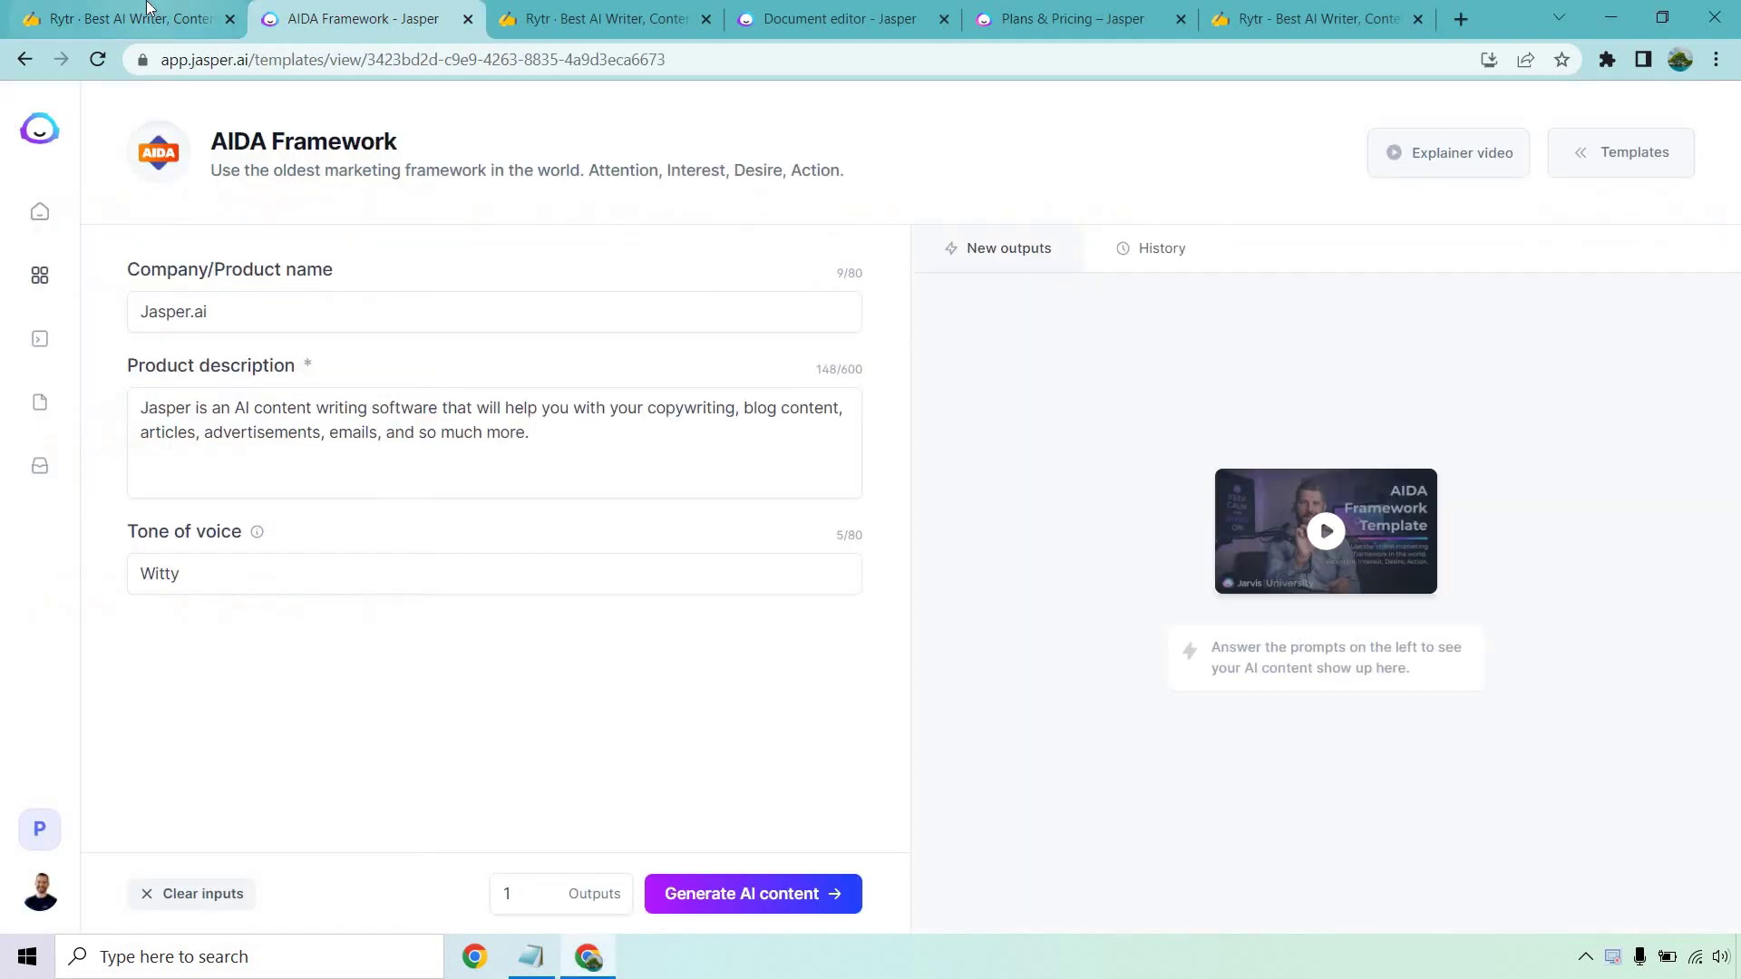
{"action": "left_click", "coordinate": [154, 14]}
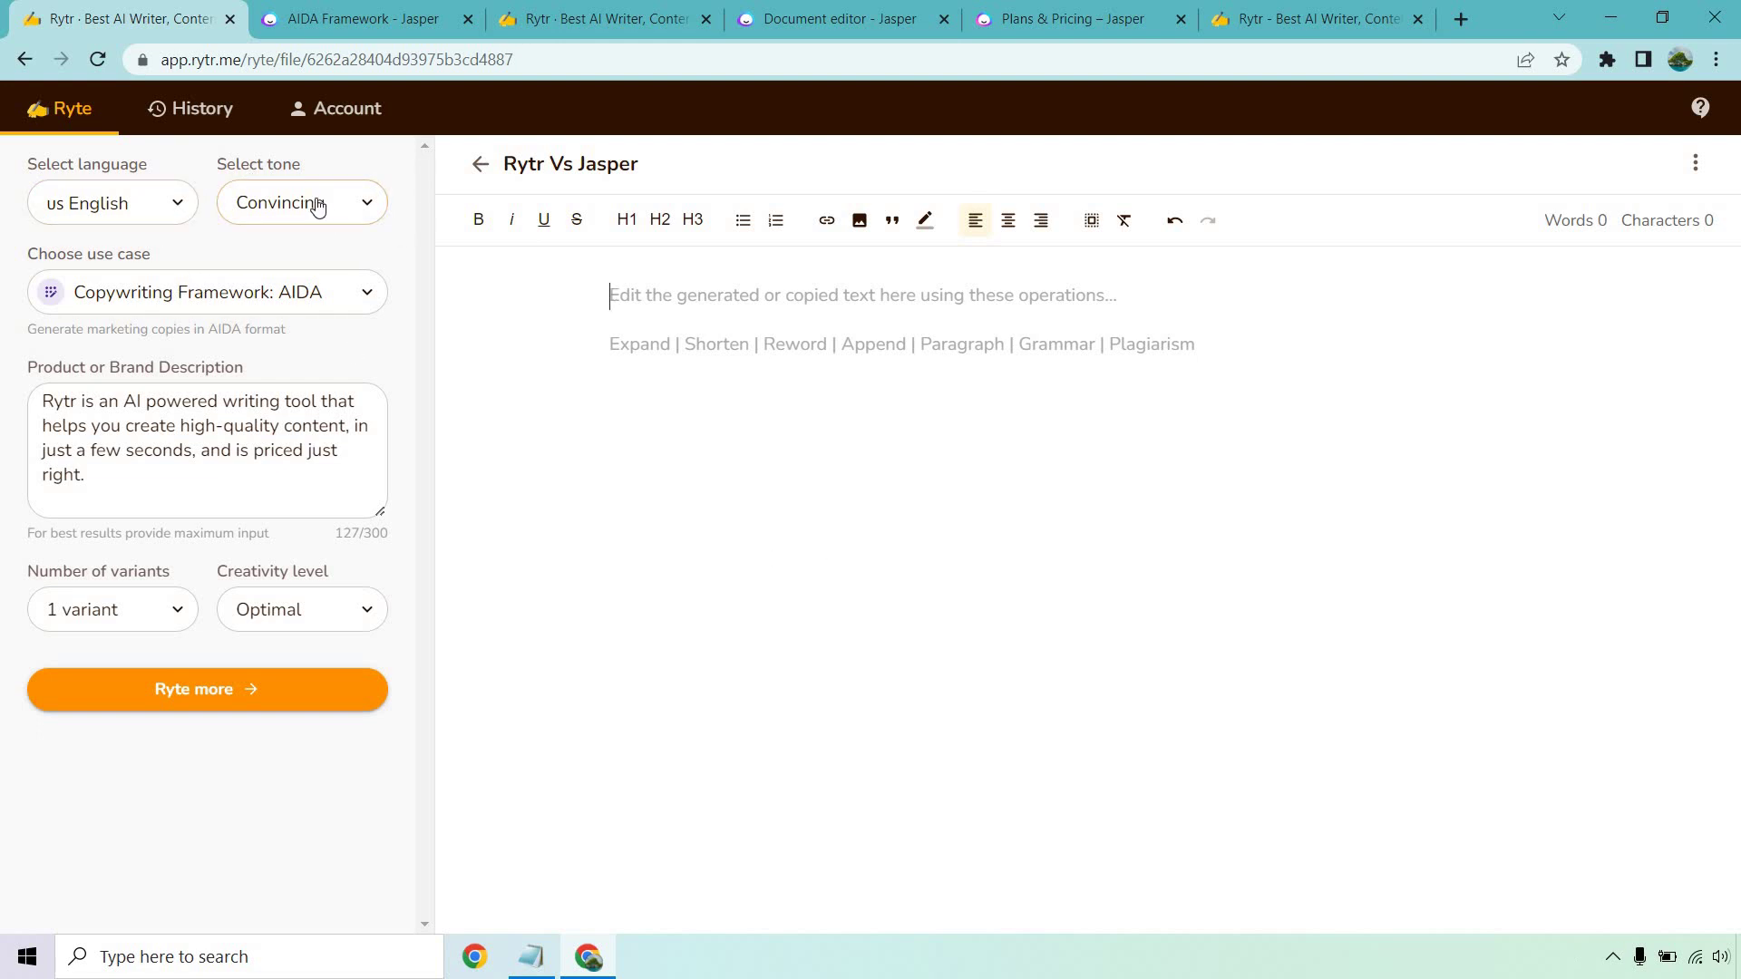
{"action": "left_click", "coordinate": [279, 292]}
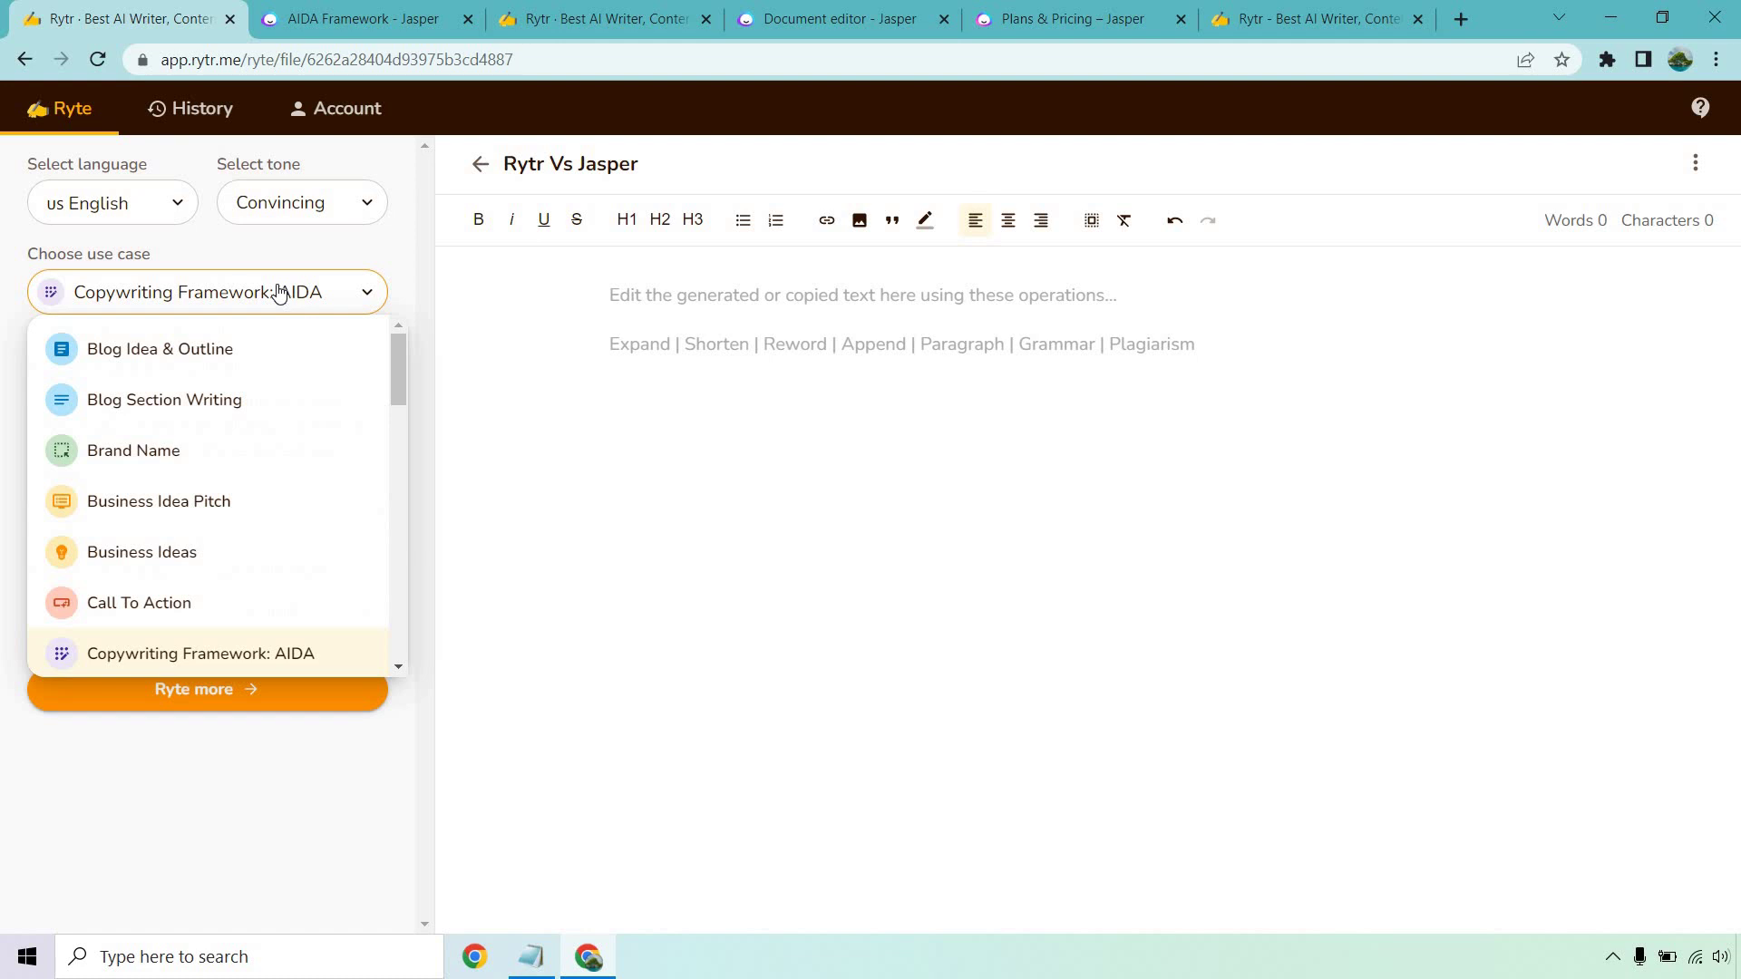
{"action": "left_click", "coordinate": [279, 292]}
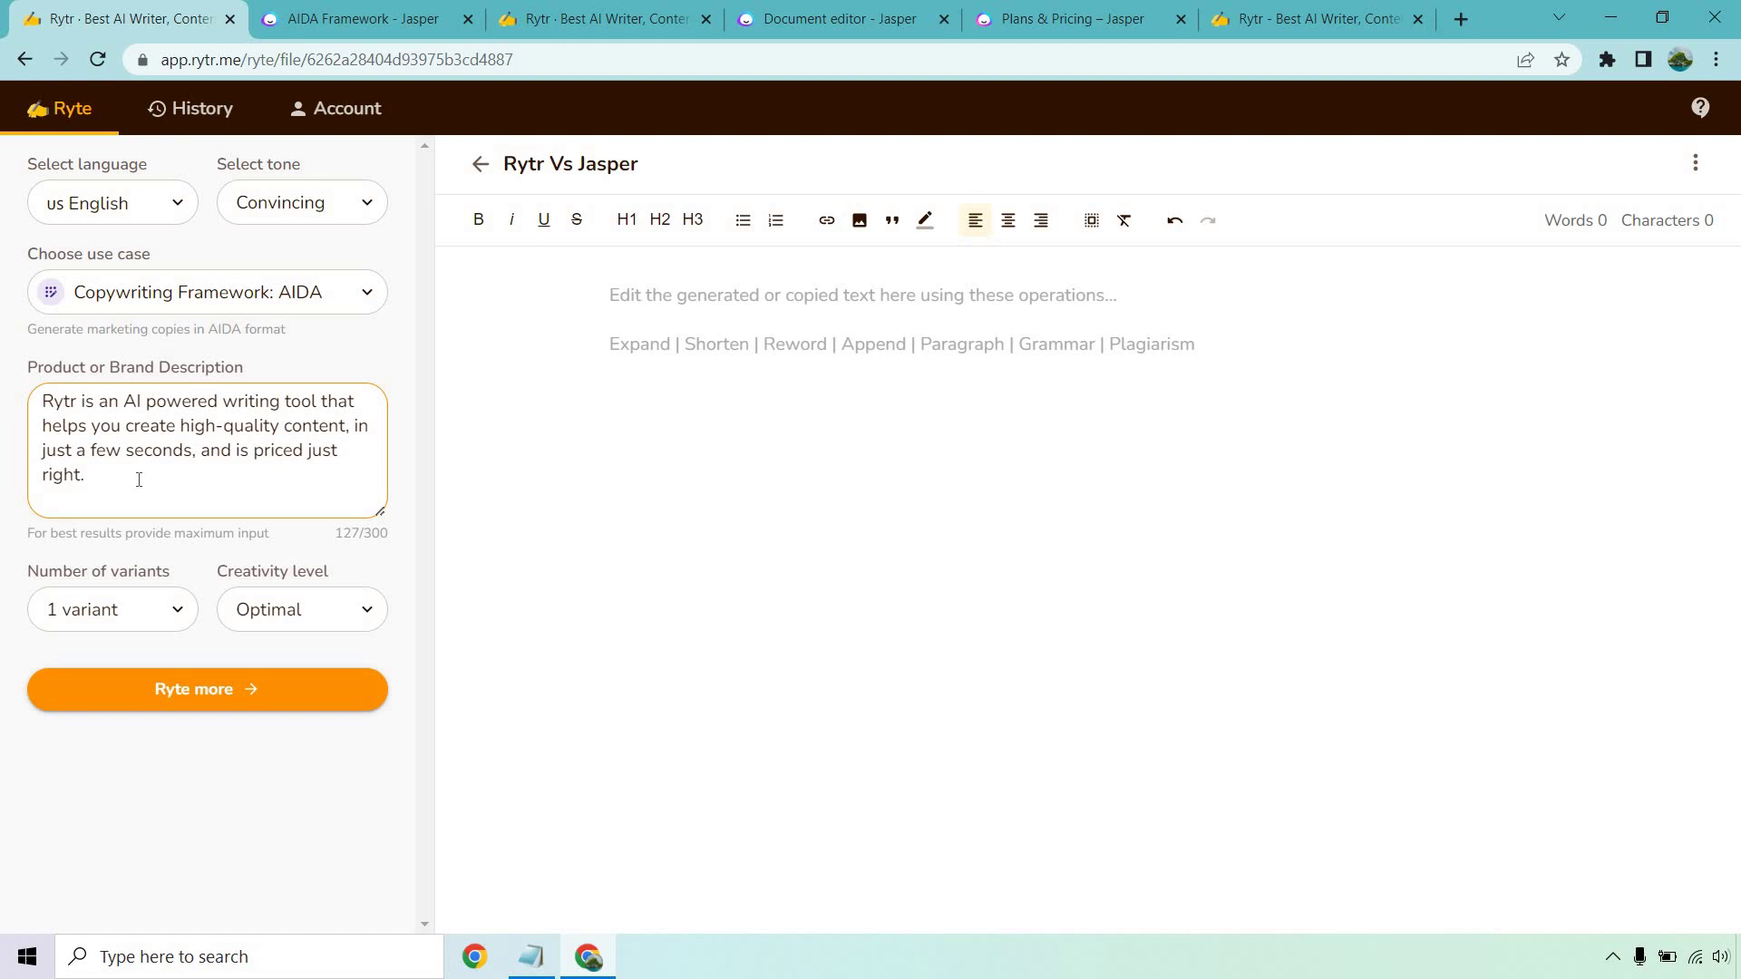
- Generate Rytr's AIDA copy from its description, then switch to Jasper's AIDA Framework template
{"action": "left_click", "coordinate": [367, 609]}
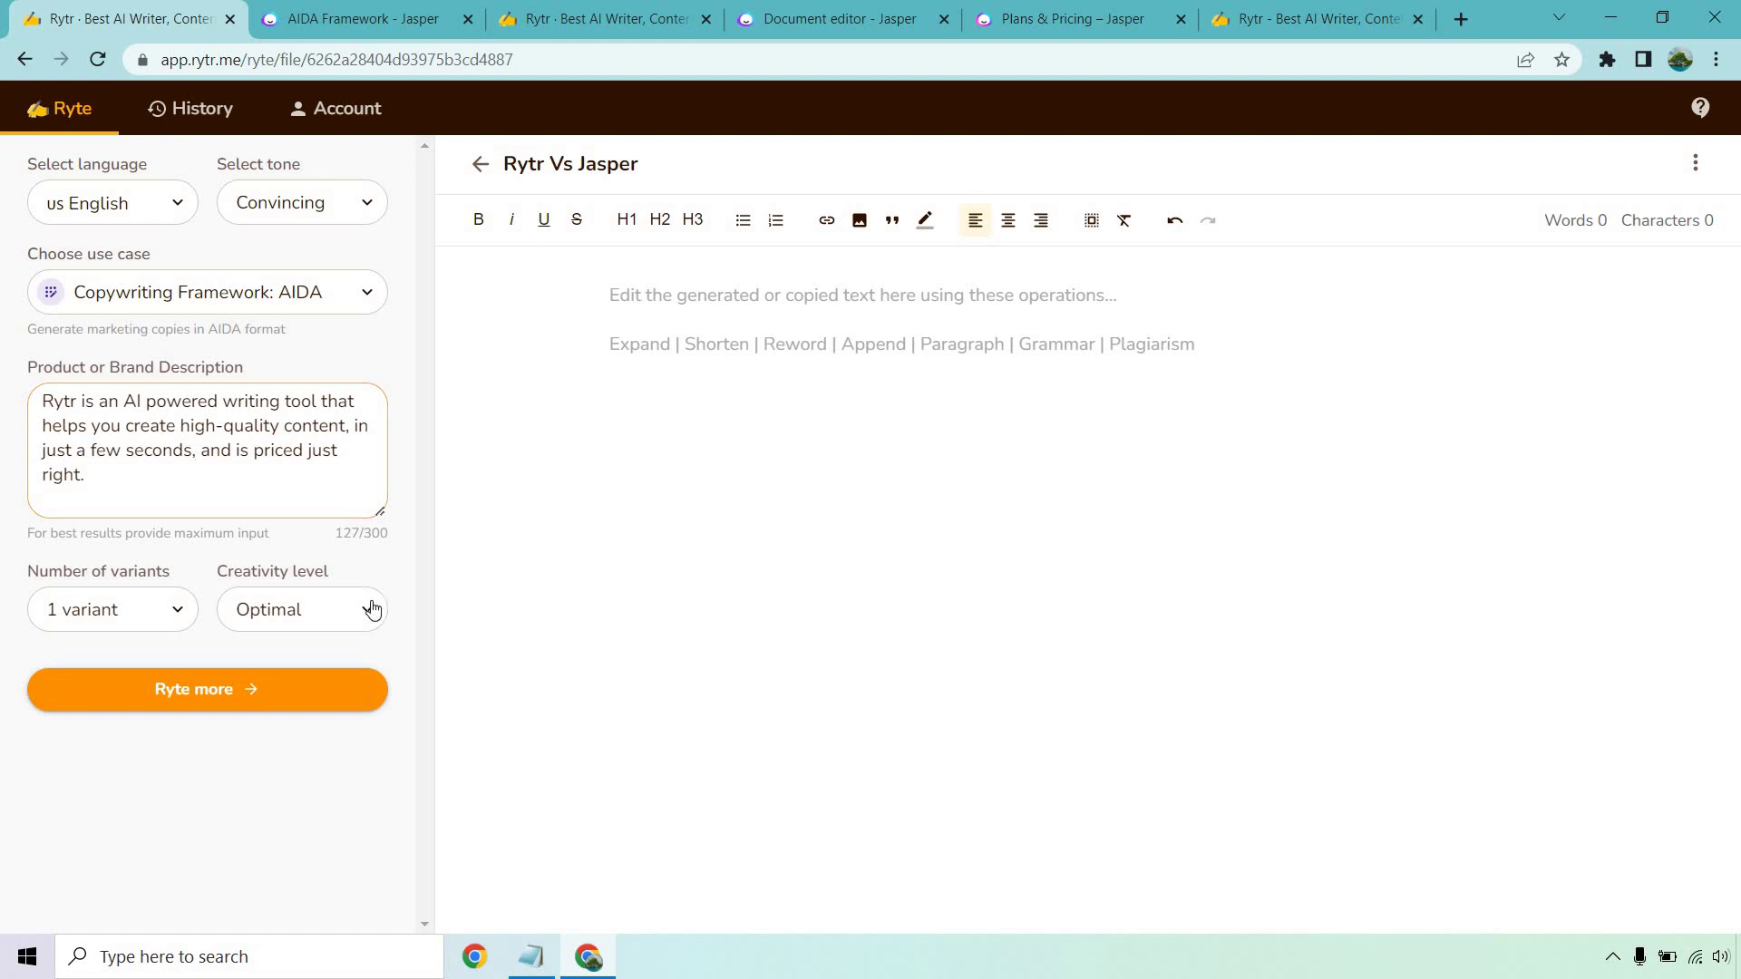
{"action": "left_click", "coordinate": [281, 695]}
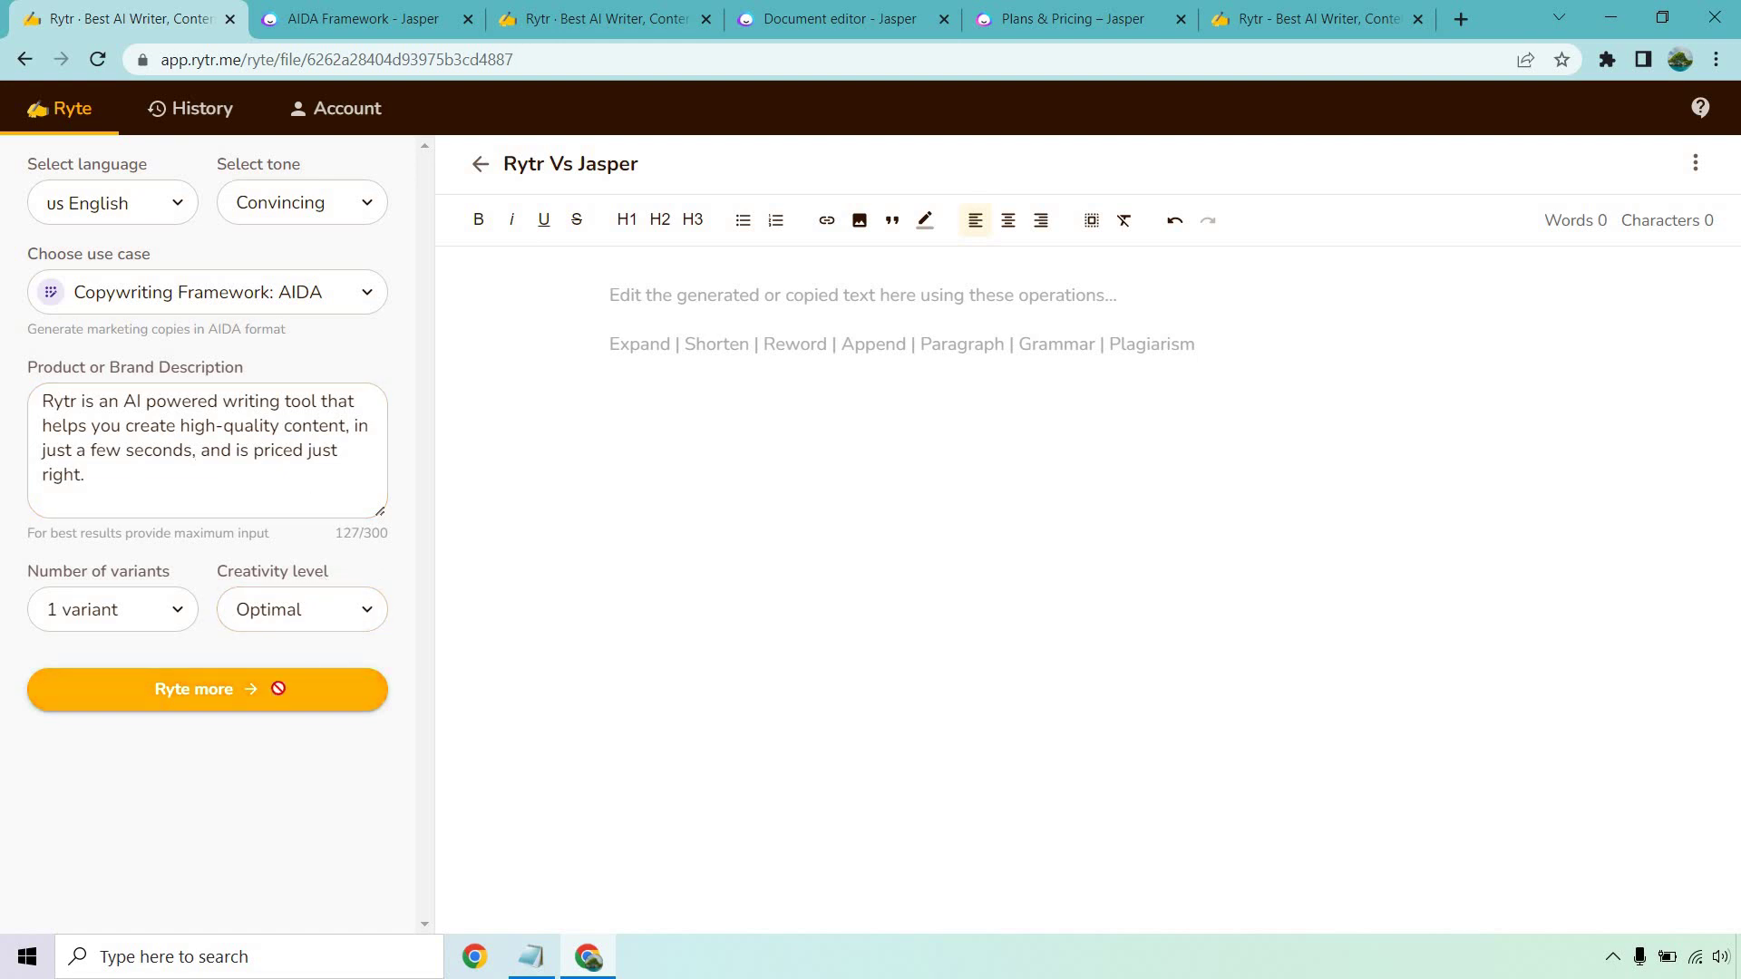
{"action": "left_click", "coordinate": [320, 13]}
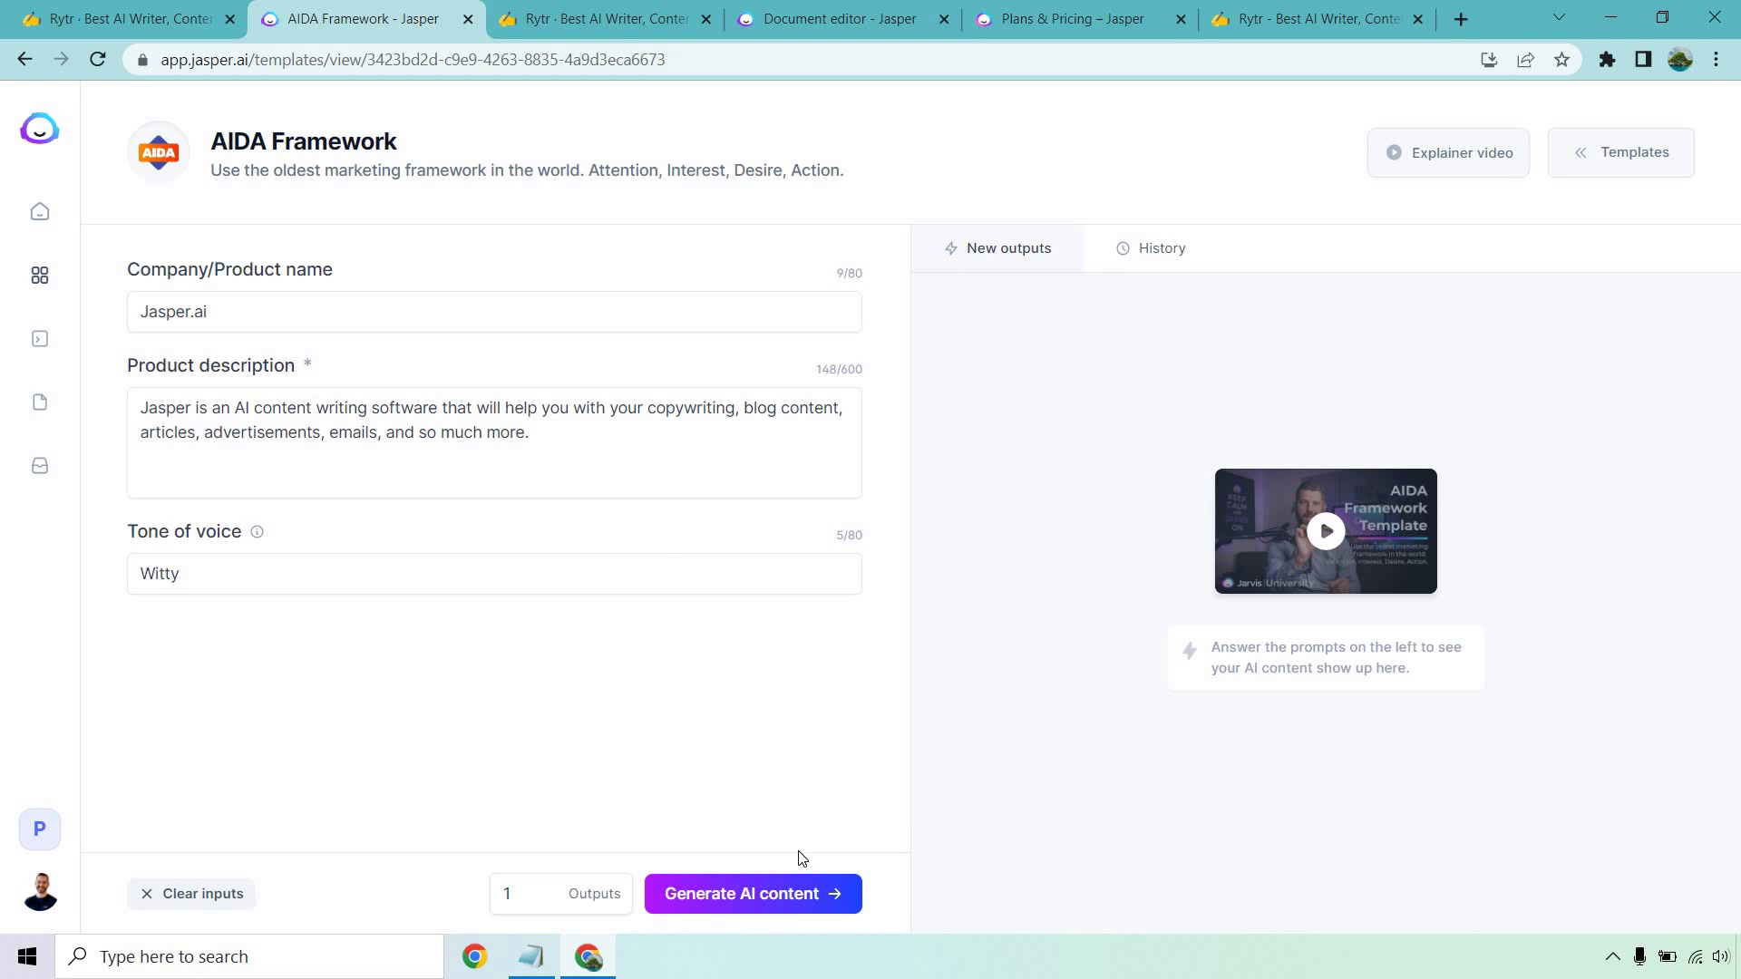
- Start Jasper's witty AIDA copy for Jasper.ai and go back to Rytr's 83-word AIDA output
{"action": "left_click", "coordinate": [787, 890]}
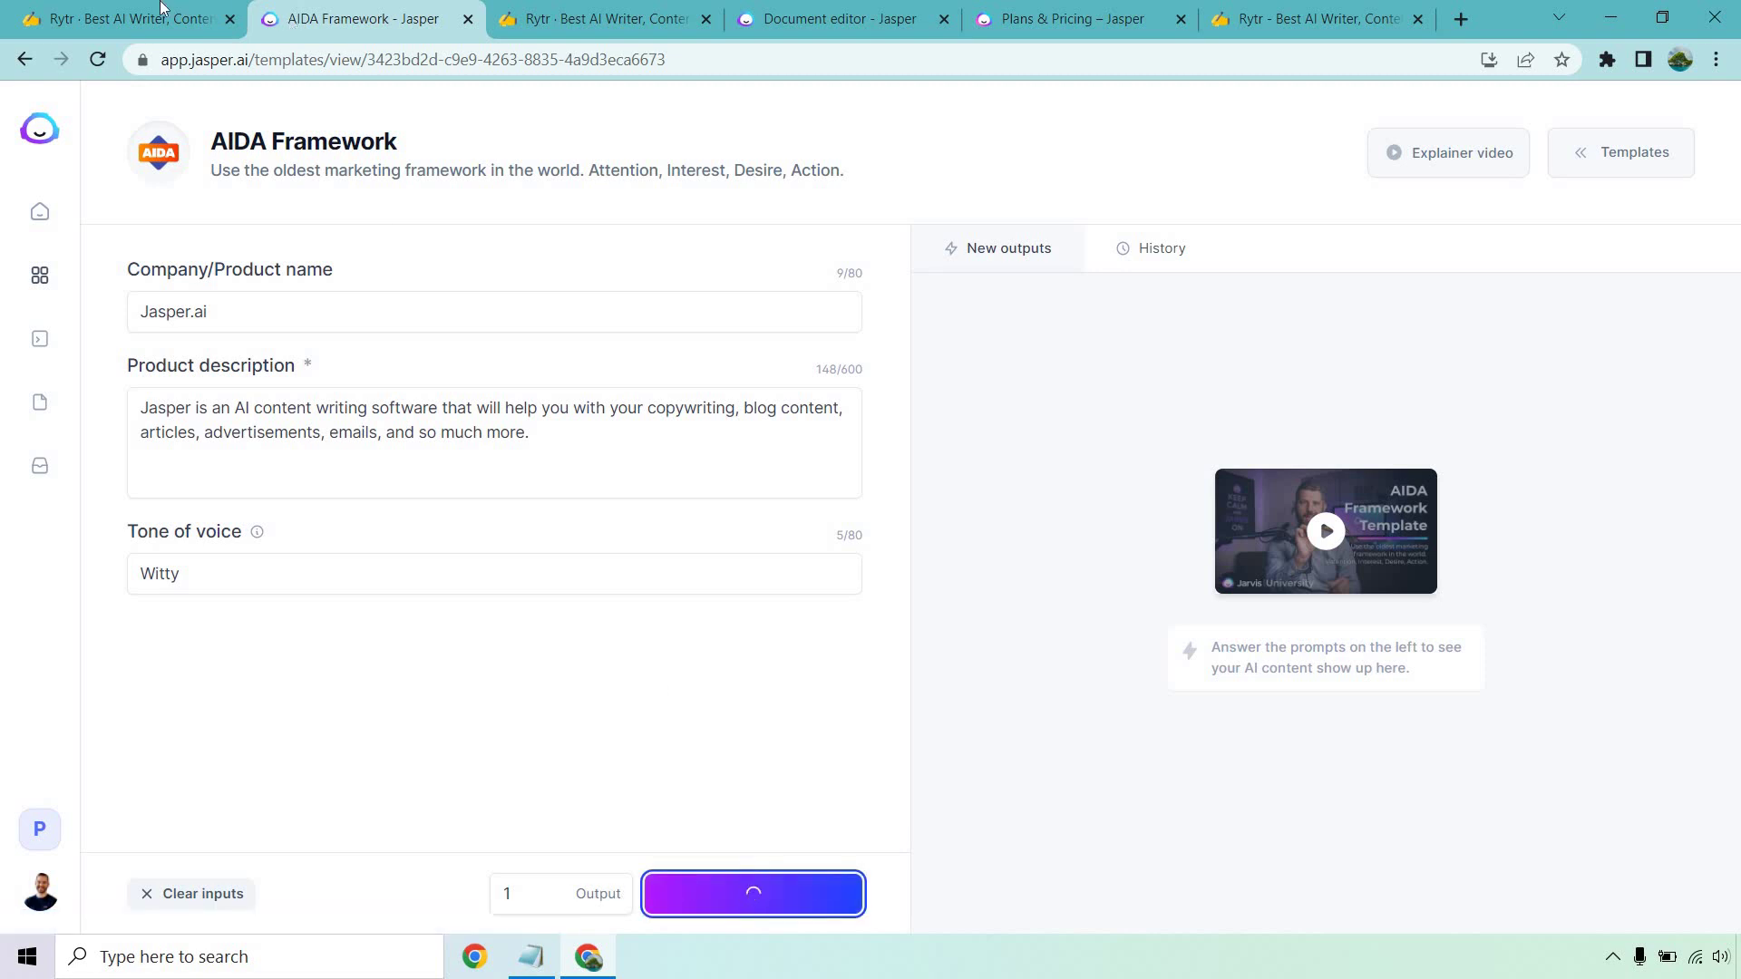
{"action": "left_click", "coordinate": [127, 18]}
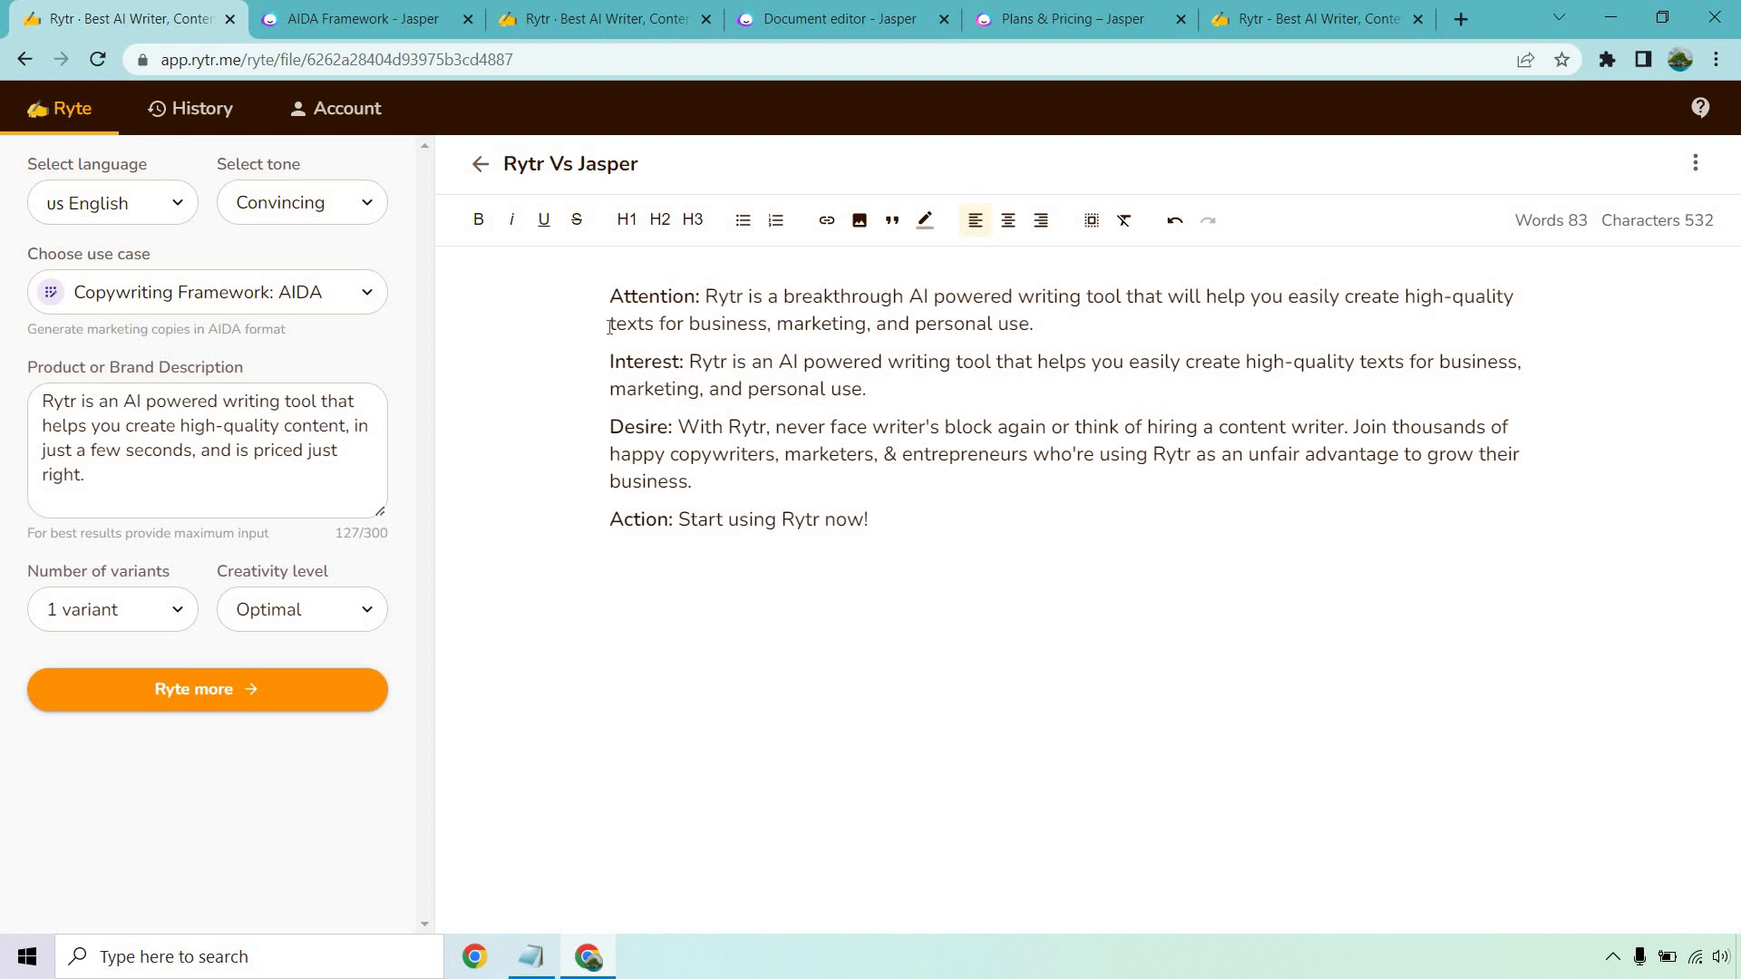
{"action": "double_click", "coordinate": [611, 326]}
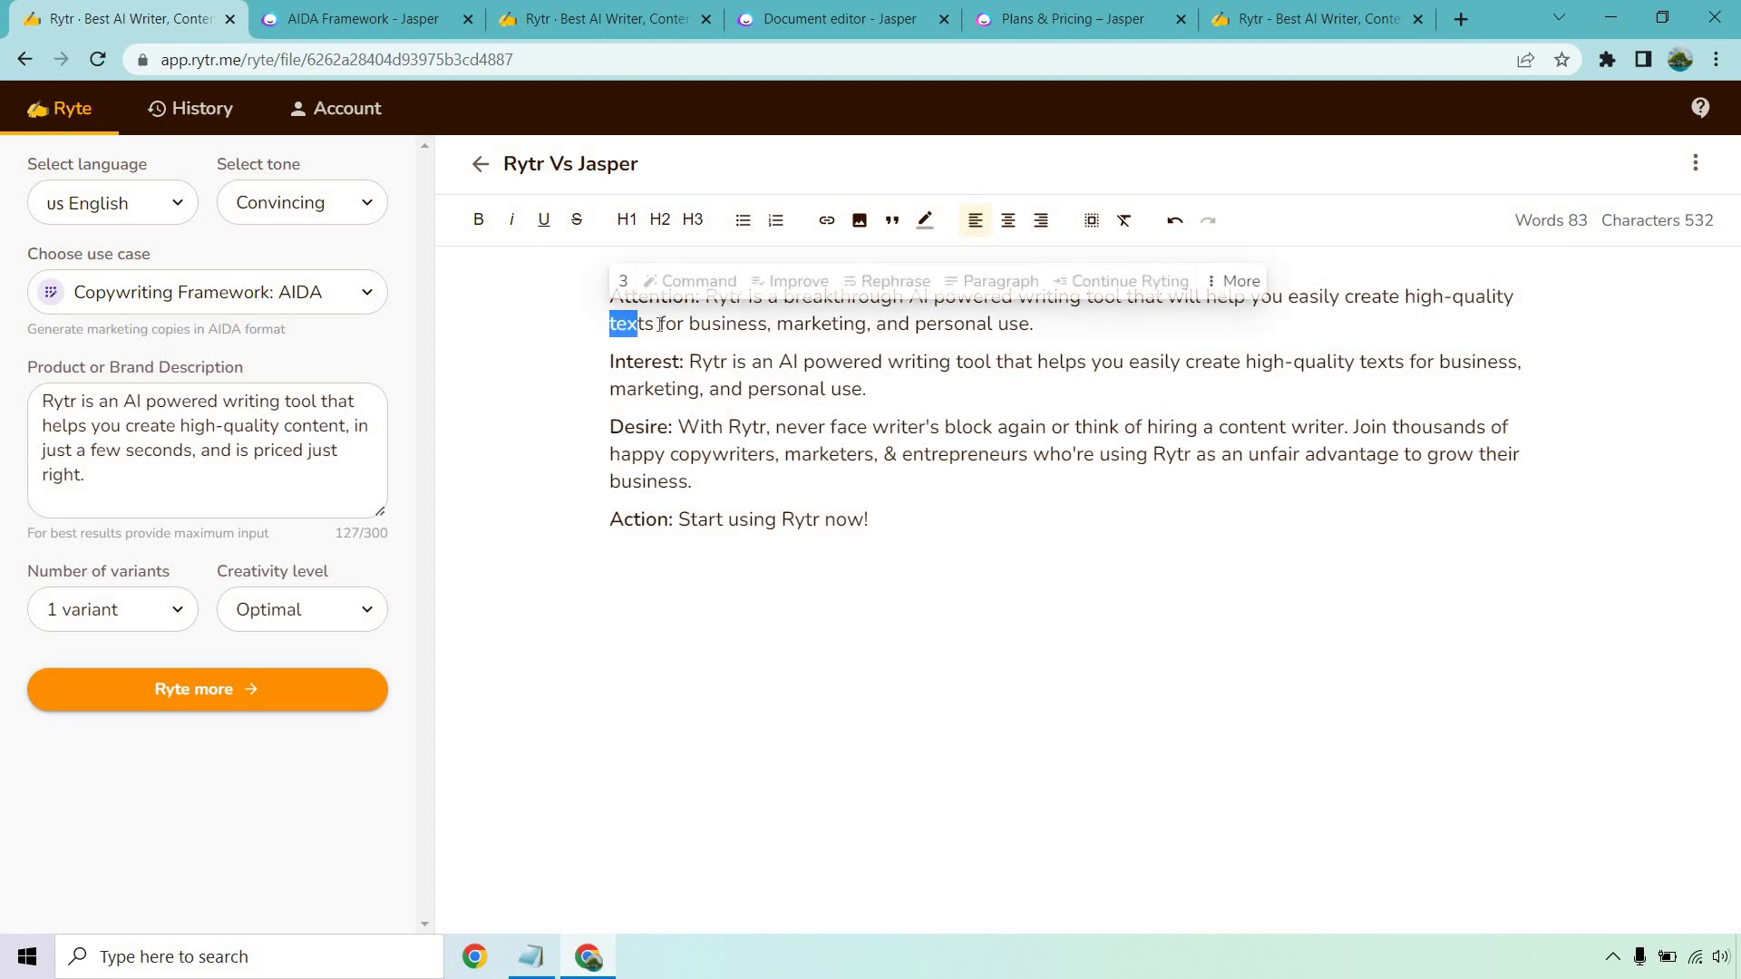
{"action": "left_click", "coordinate": [563, 329]}
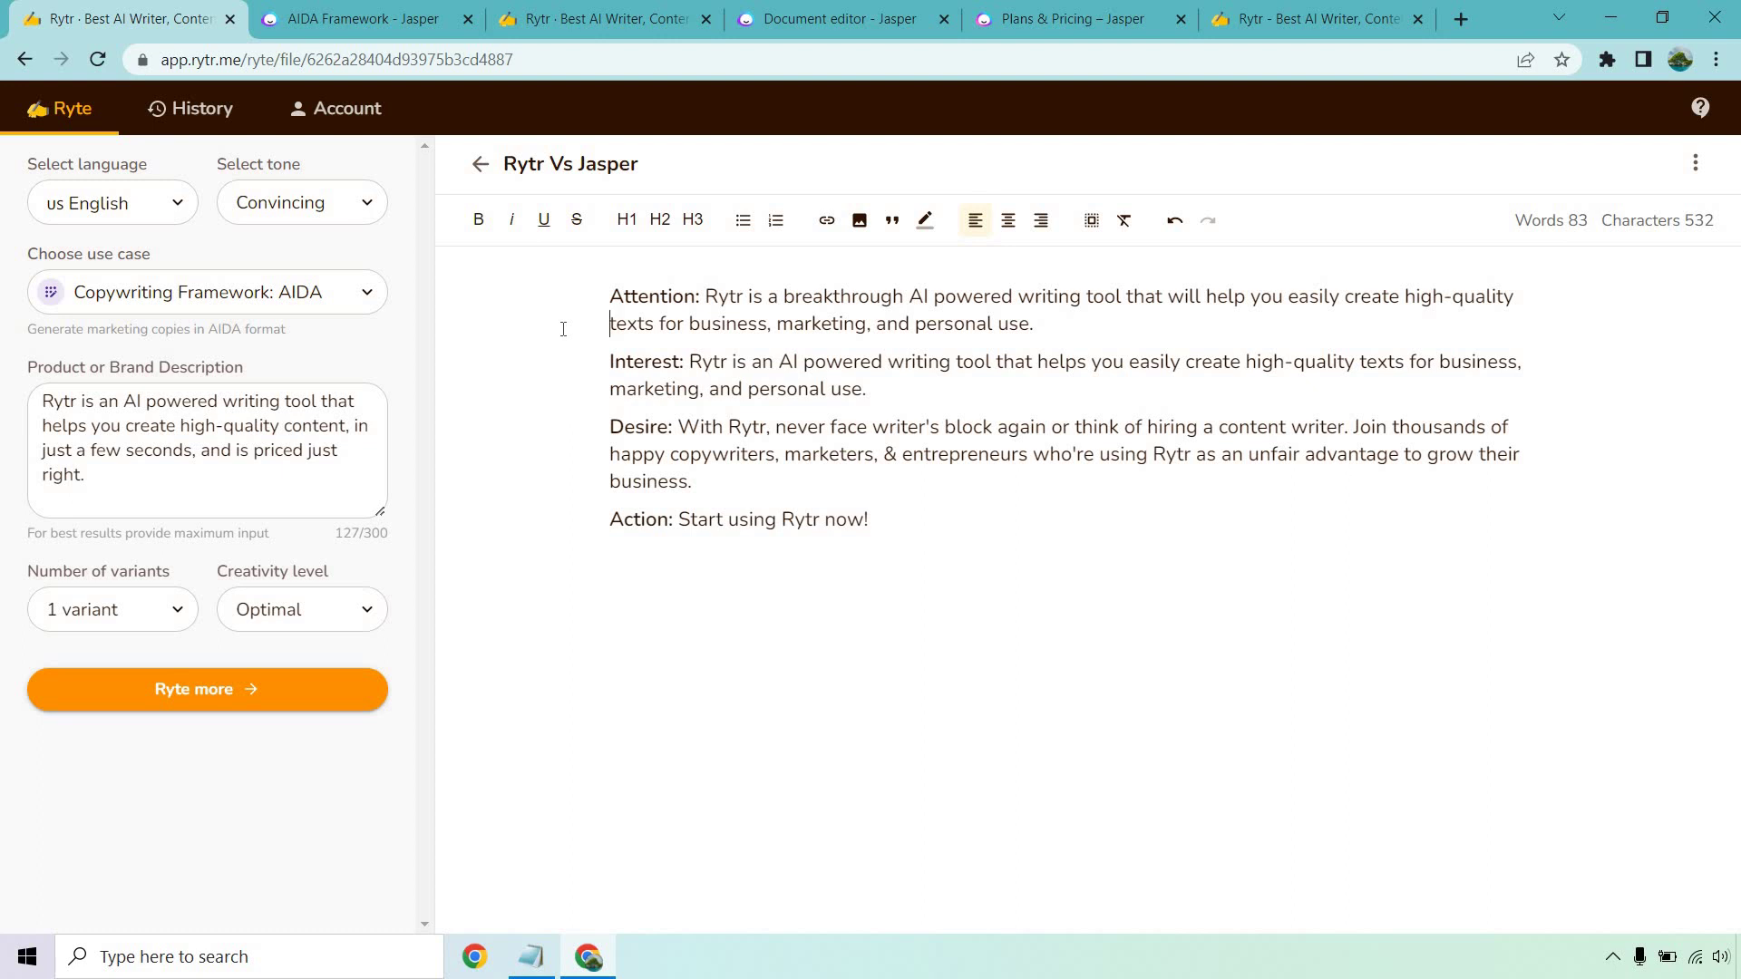
- Replace 'texts' with 'content' in Rytr's Attention line, then rephrase the whole Attention sentence
{"action": "left_click_drag", "start_coordinate": [882, 389], "coordinate": [610, 270]}
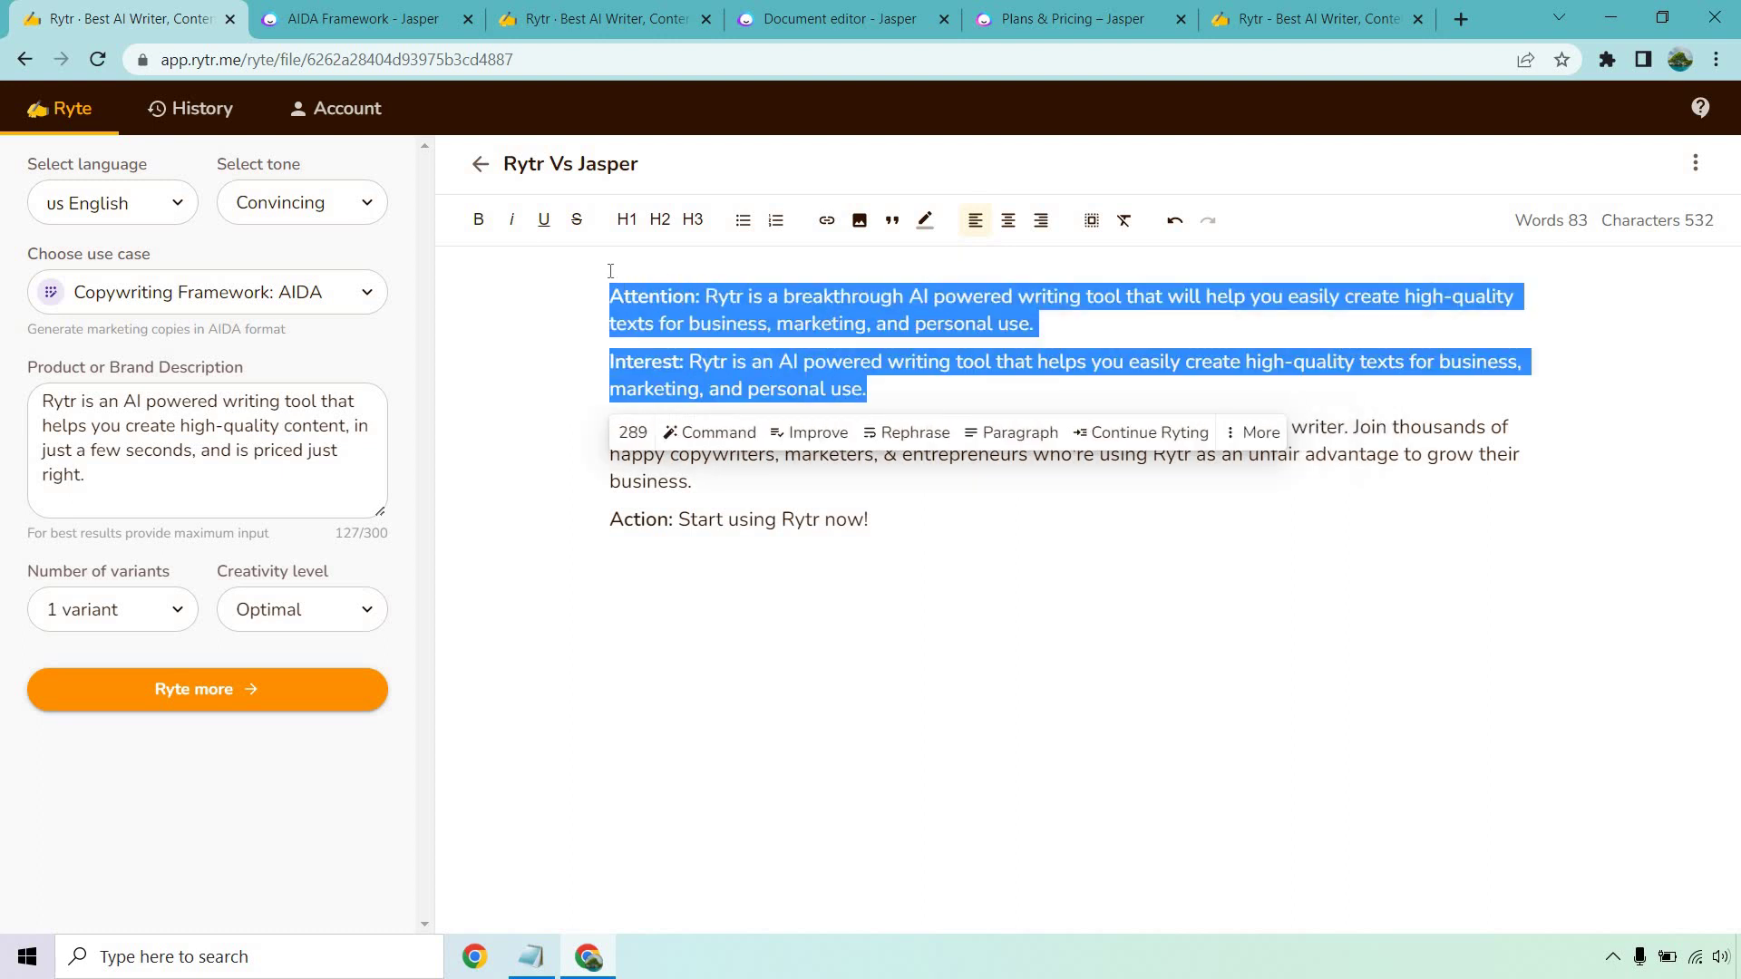
{"action": "left_click", "coordinate": [570, 319]}
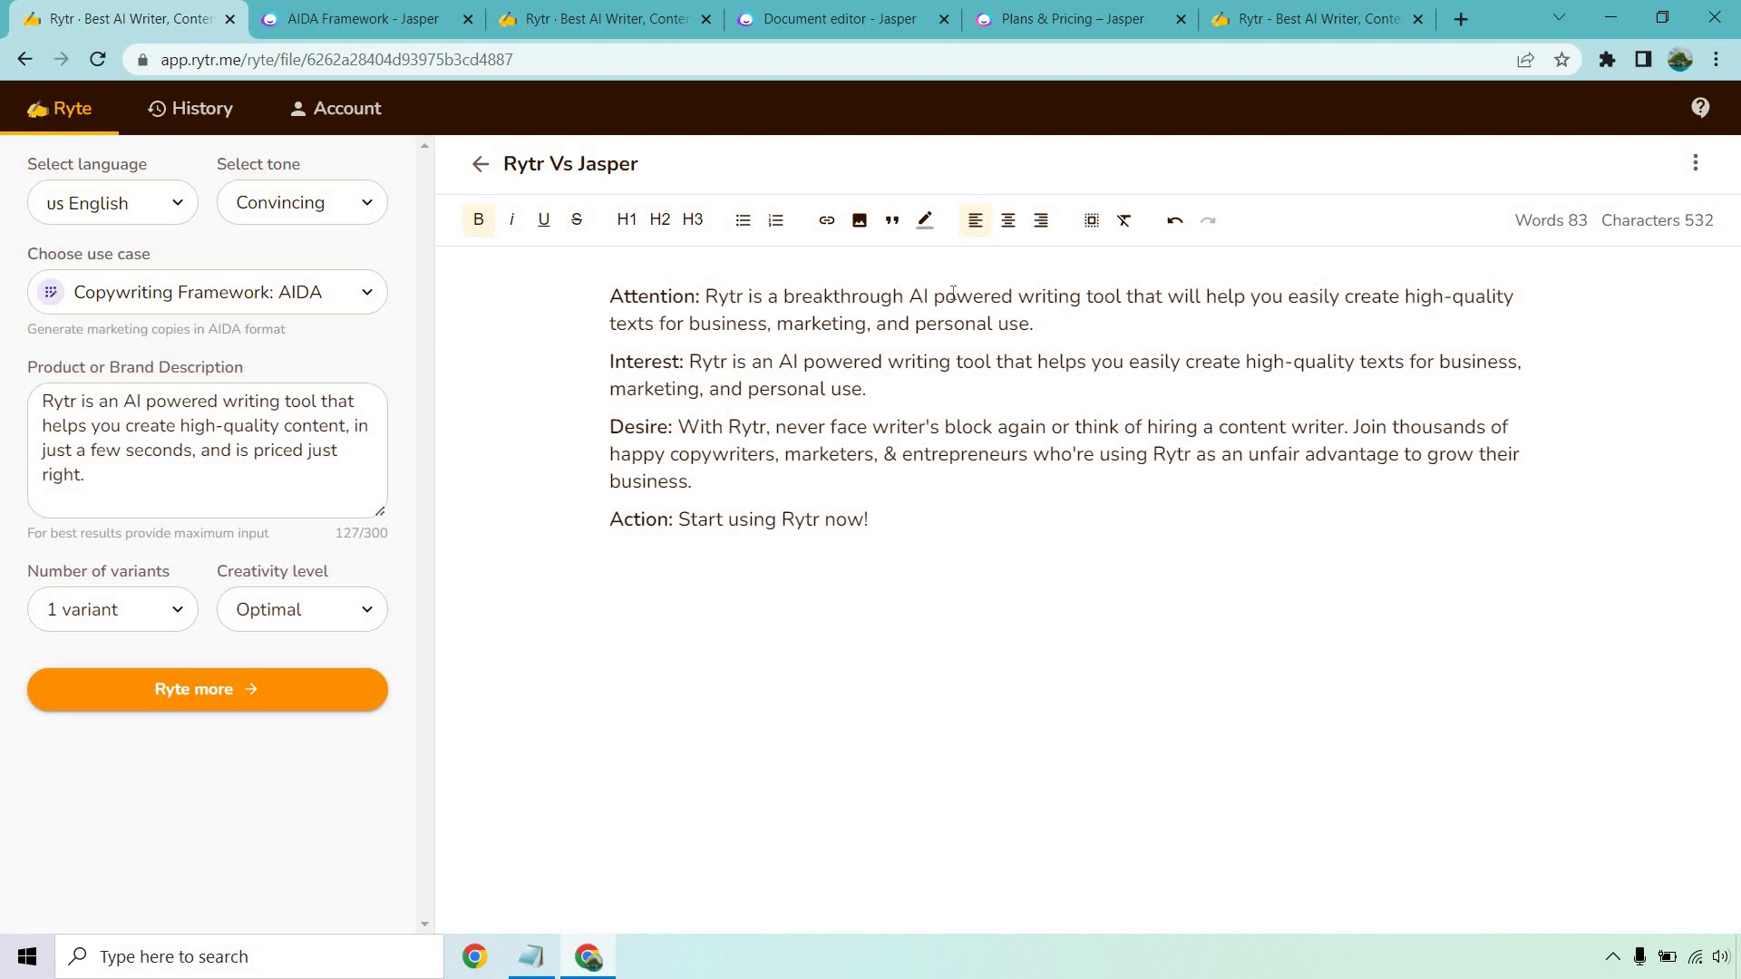
{"action": "left_click_drag", "start_coordinate": [1047, 328], "coordinate": [713, 277]}
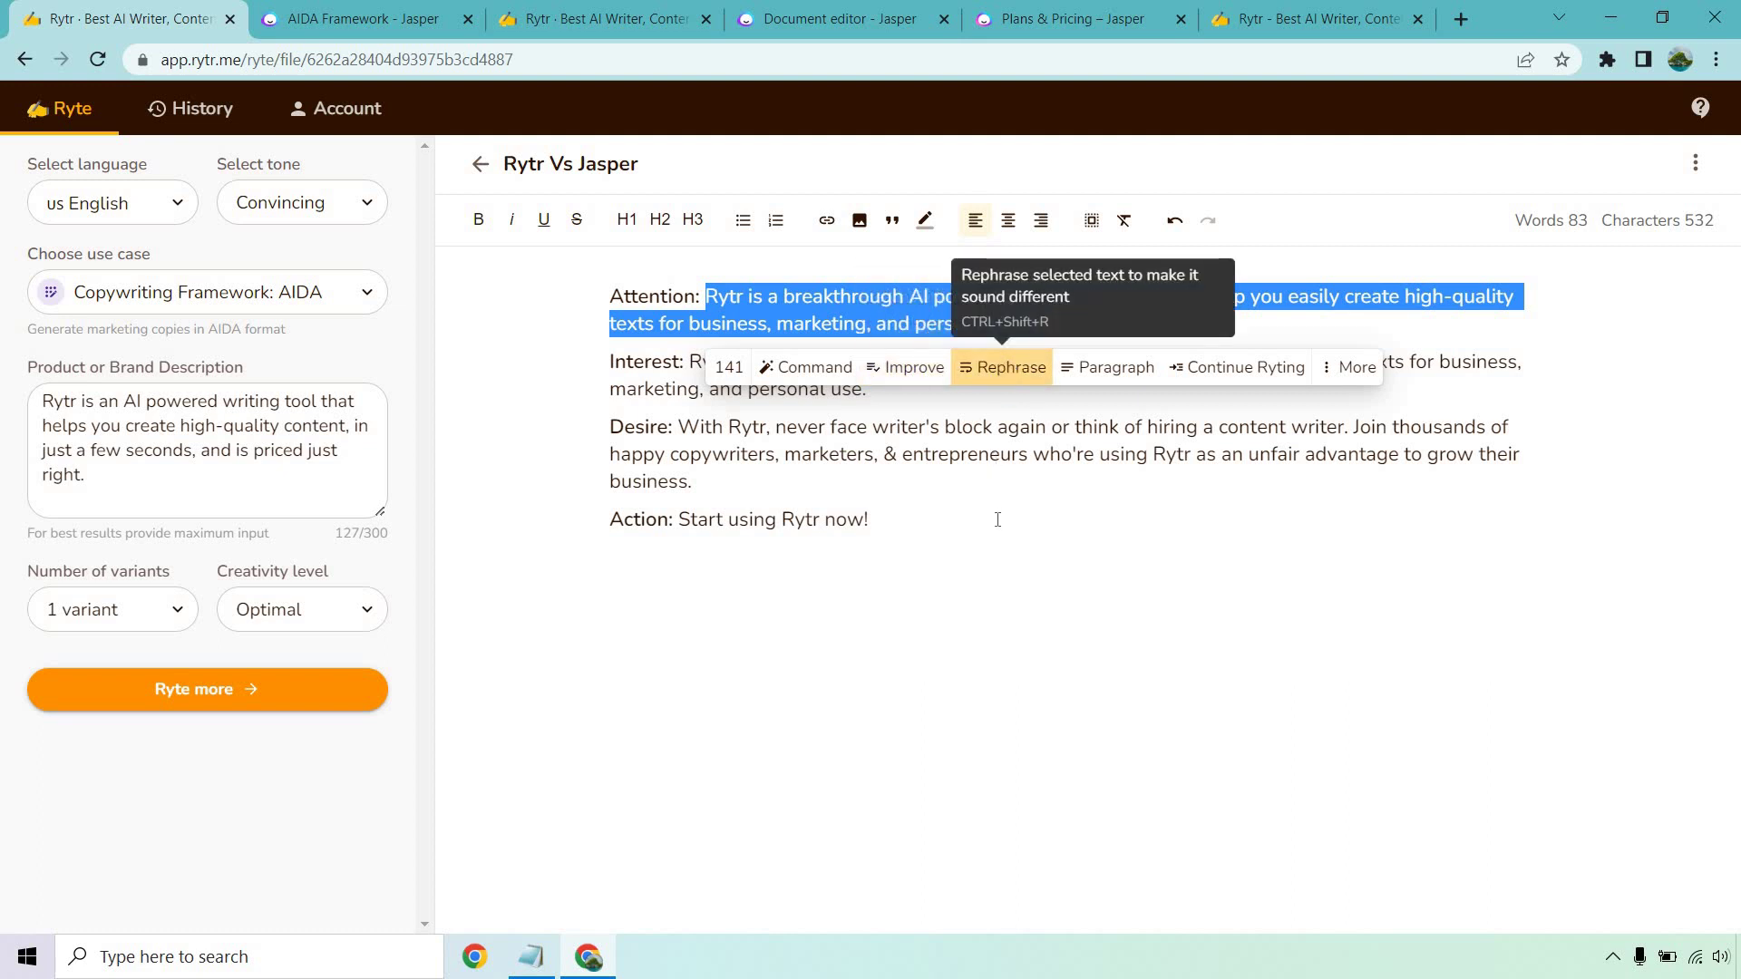
{"action": "left_click_drag", "start_coordinate": [654, 323], "coordinate": [609, 320]}
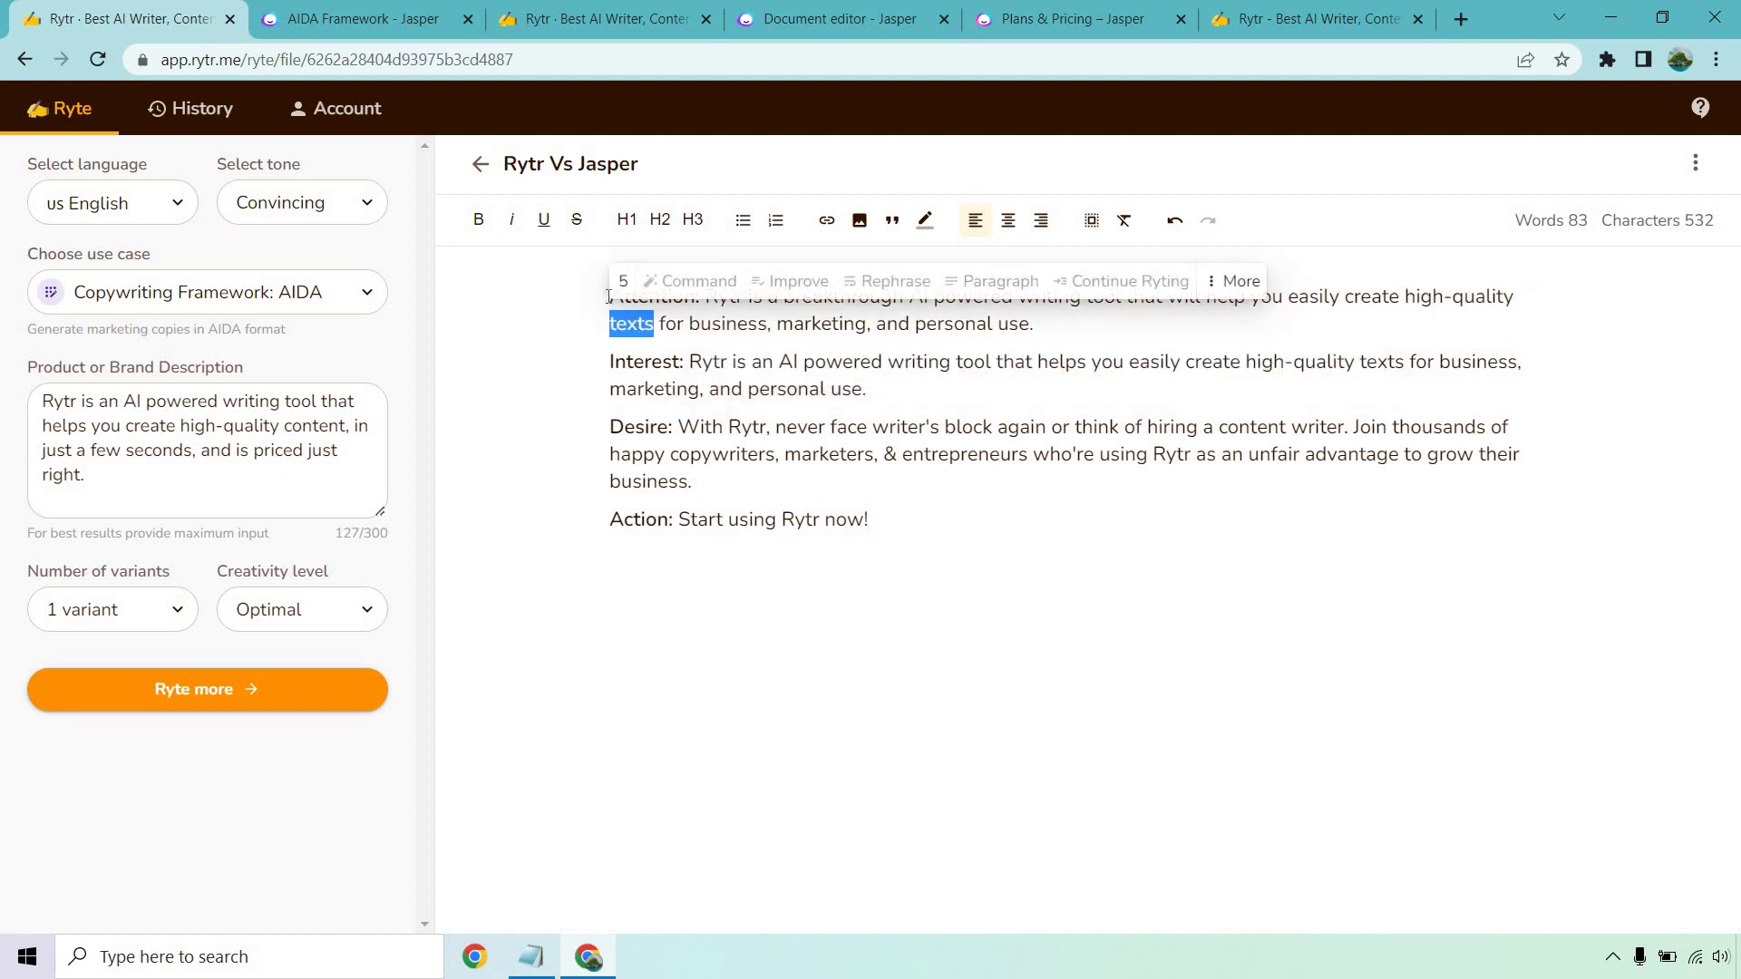
{"action": "type", "text": "content"}
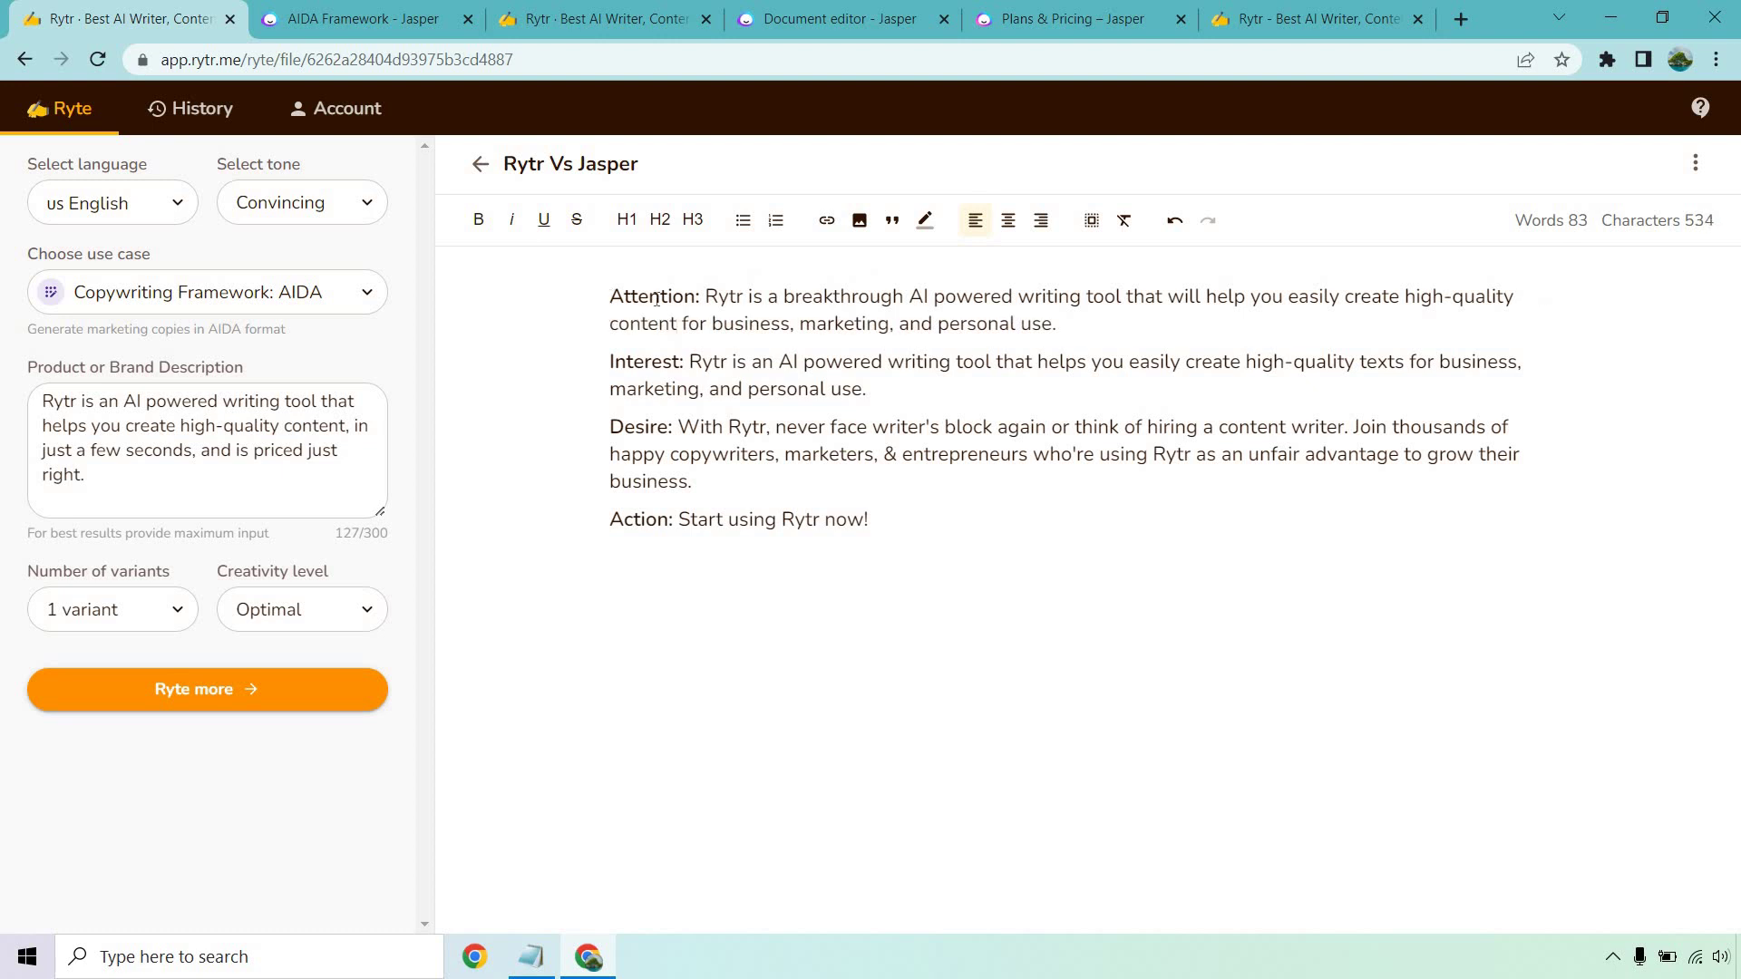
{"action": "left_click_drag", "start_coordinate": [1058, 324], "coordinate": [707, 275]}
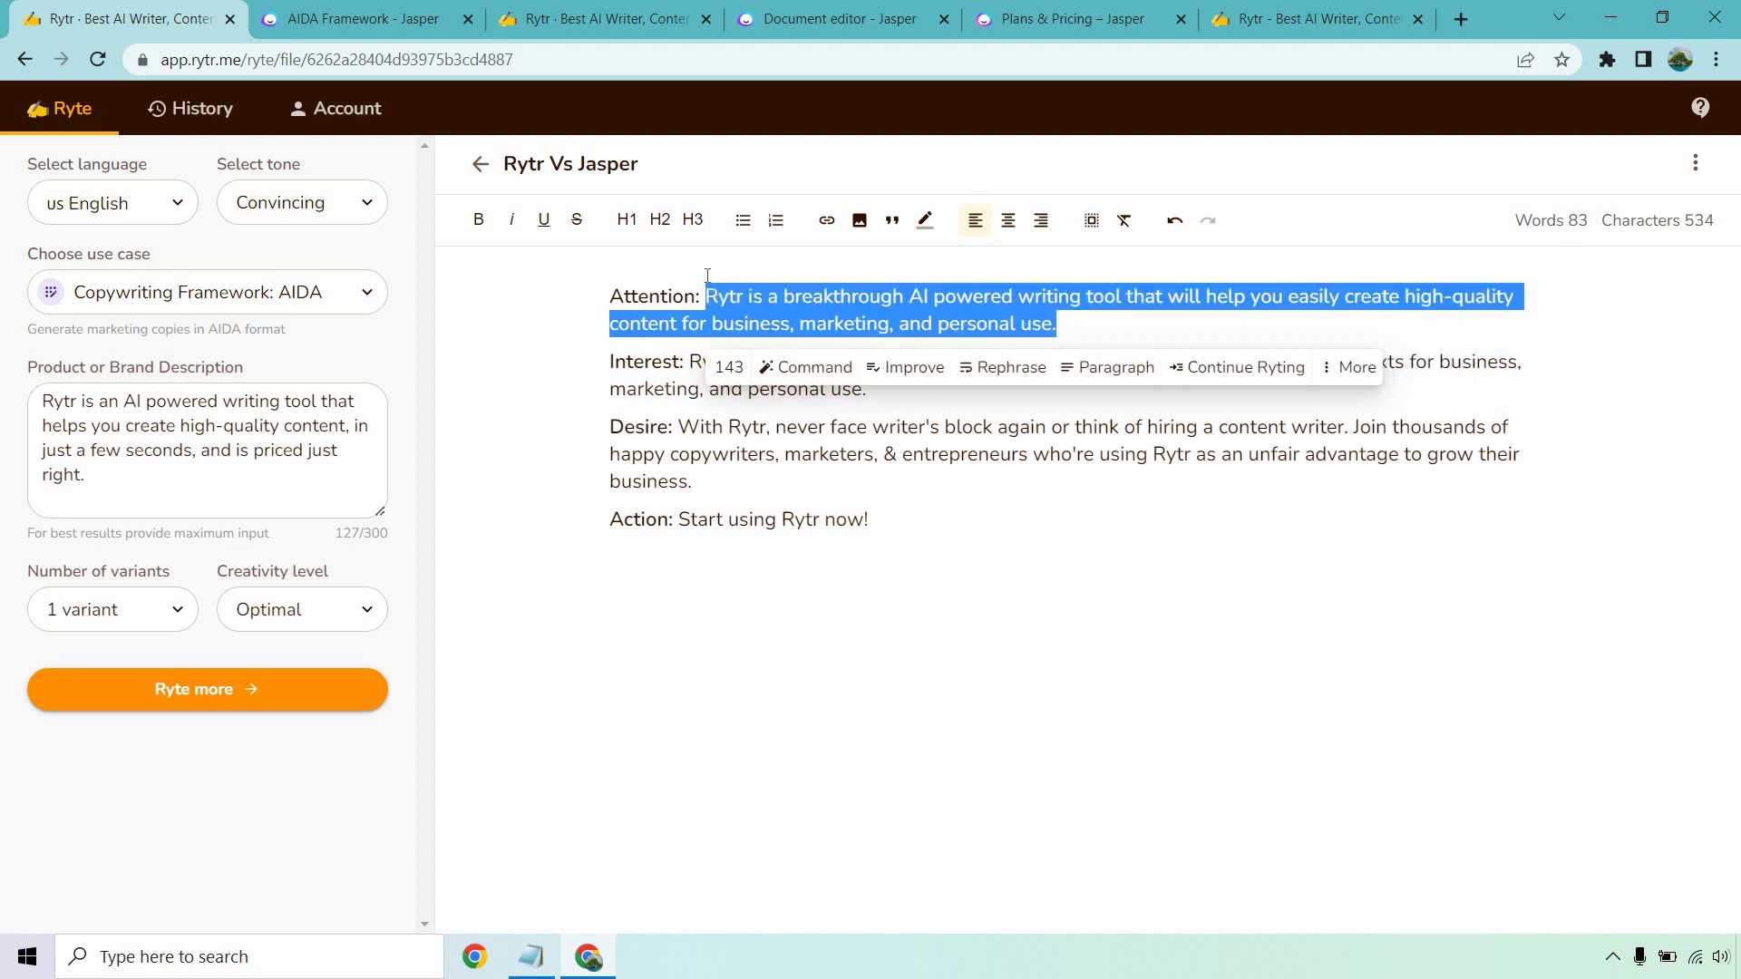
{"action": "left_click", "coordinate": [988, 367]}
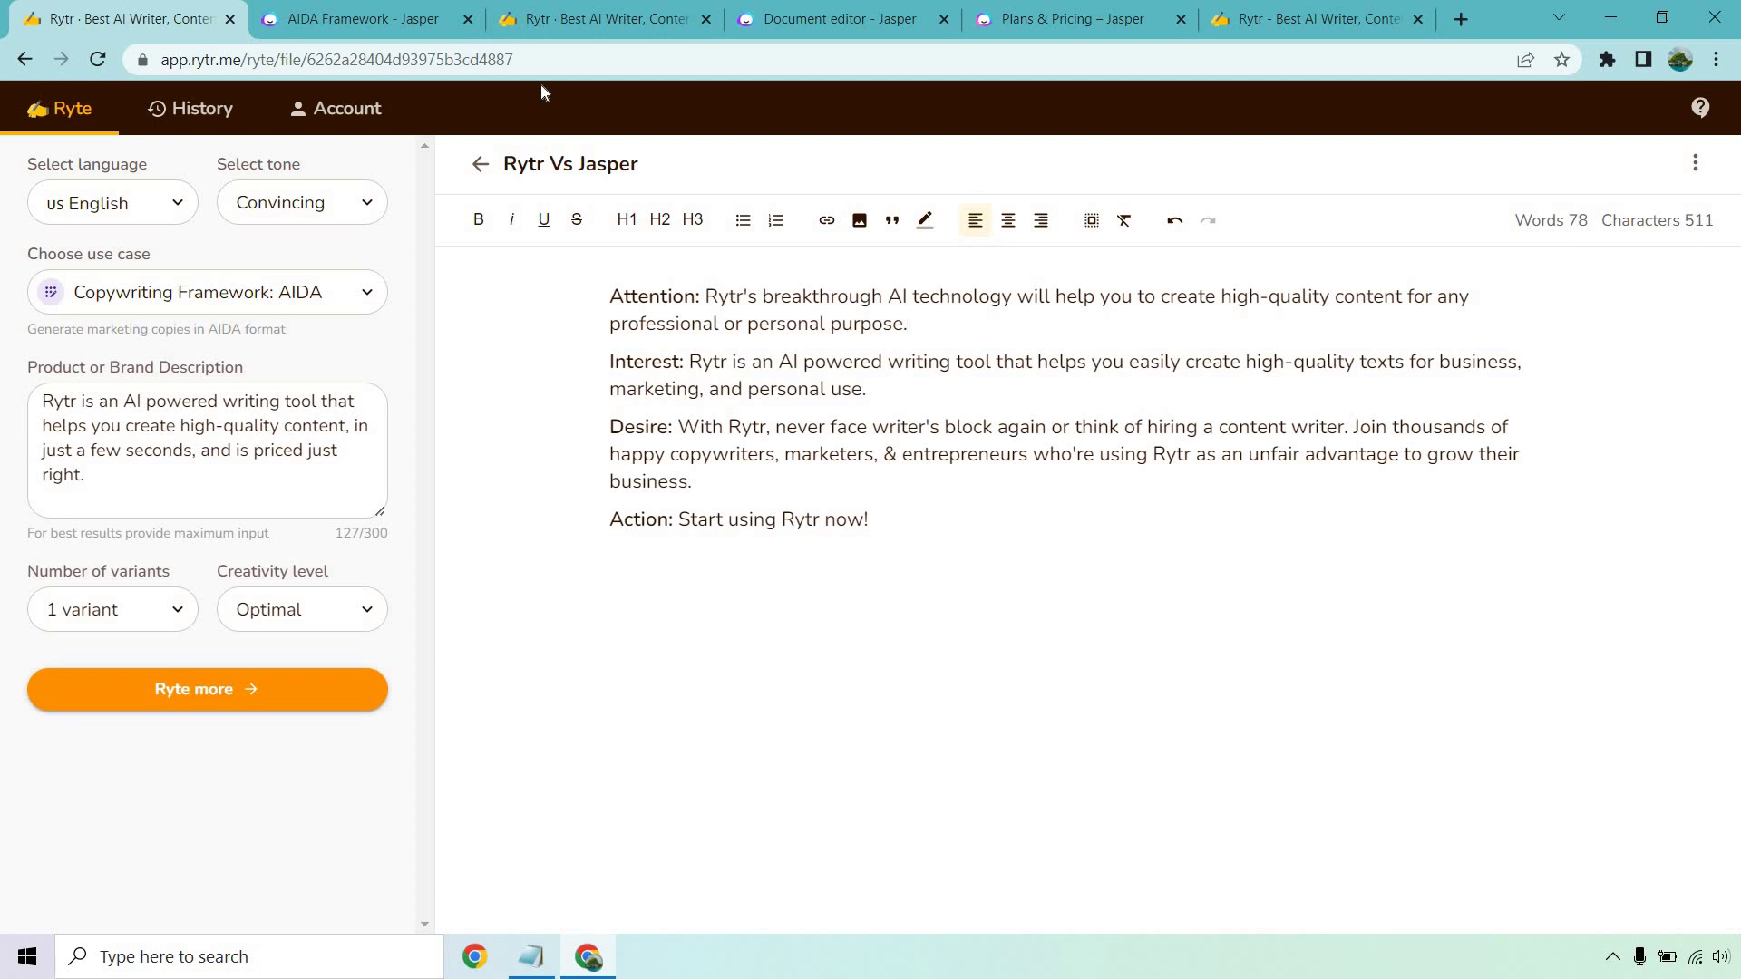
- Review Jasper's generated AIDA copy, opening 'Feeling overwhelmed by all the writing you have to do?'
{"action": "left_click", "coordinate": [362, 19]}
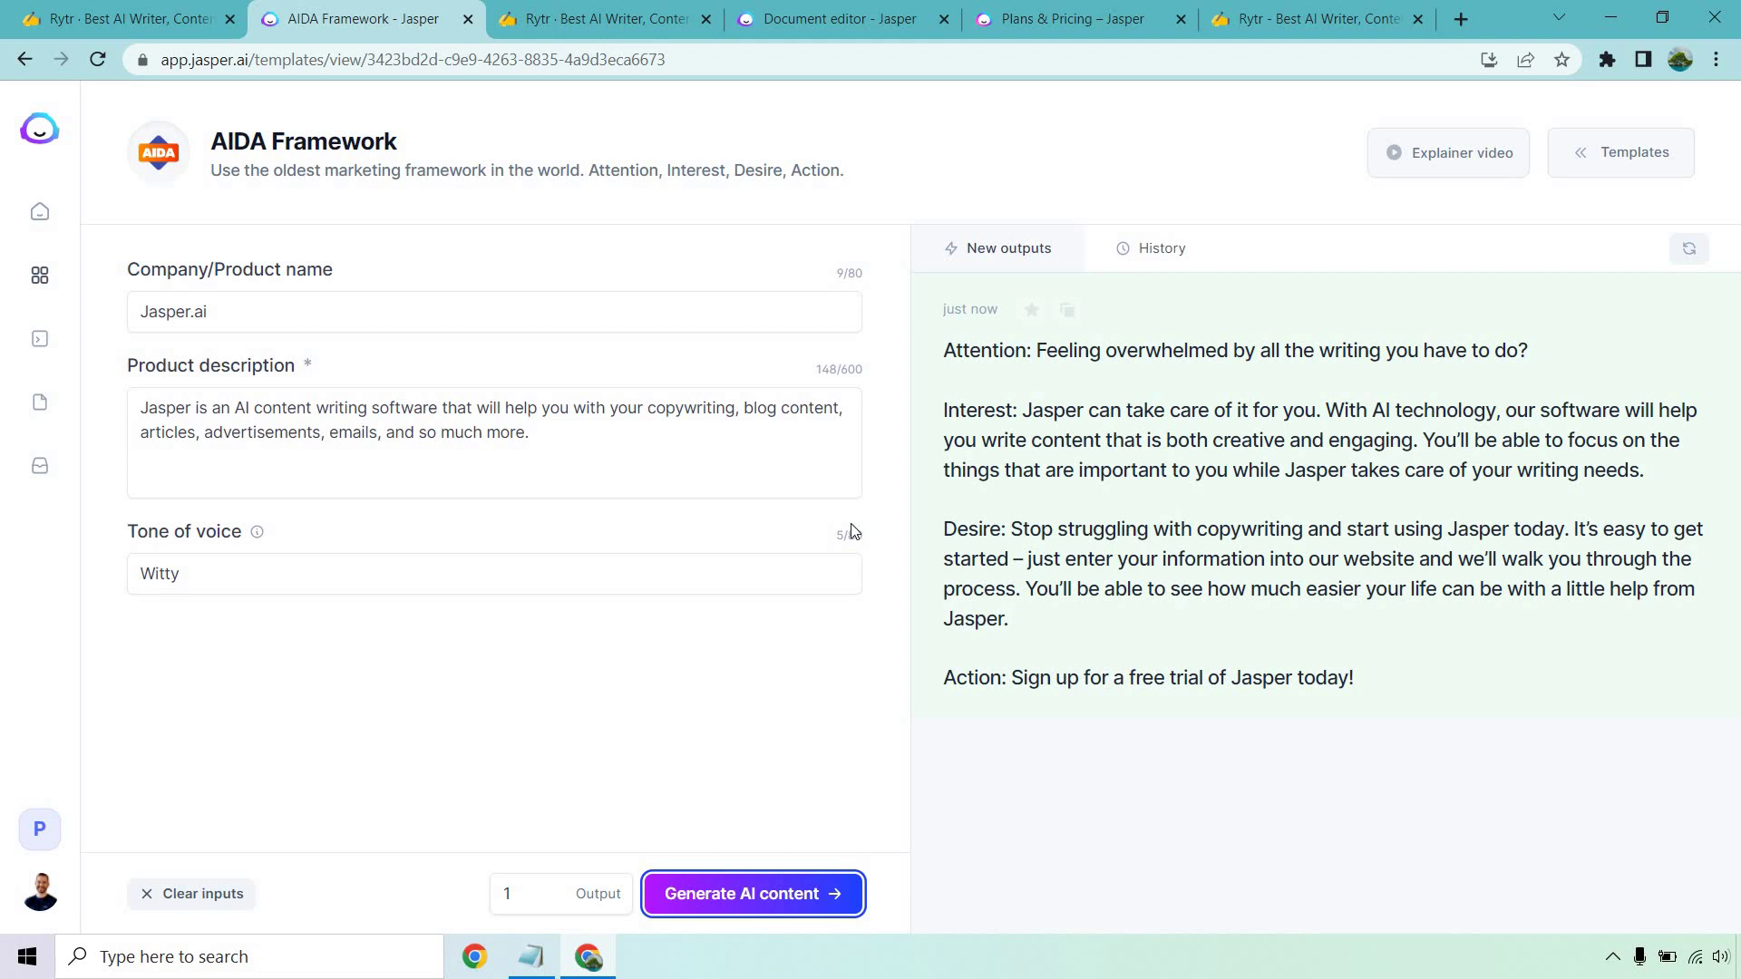
- Open the Rytr blog outline document and check its primary keyword
{"action": "left_click", "coordinate": [624, 17]}
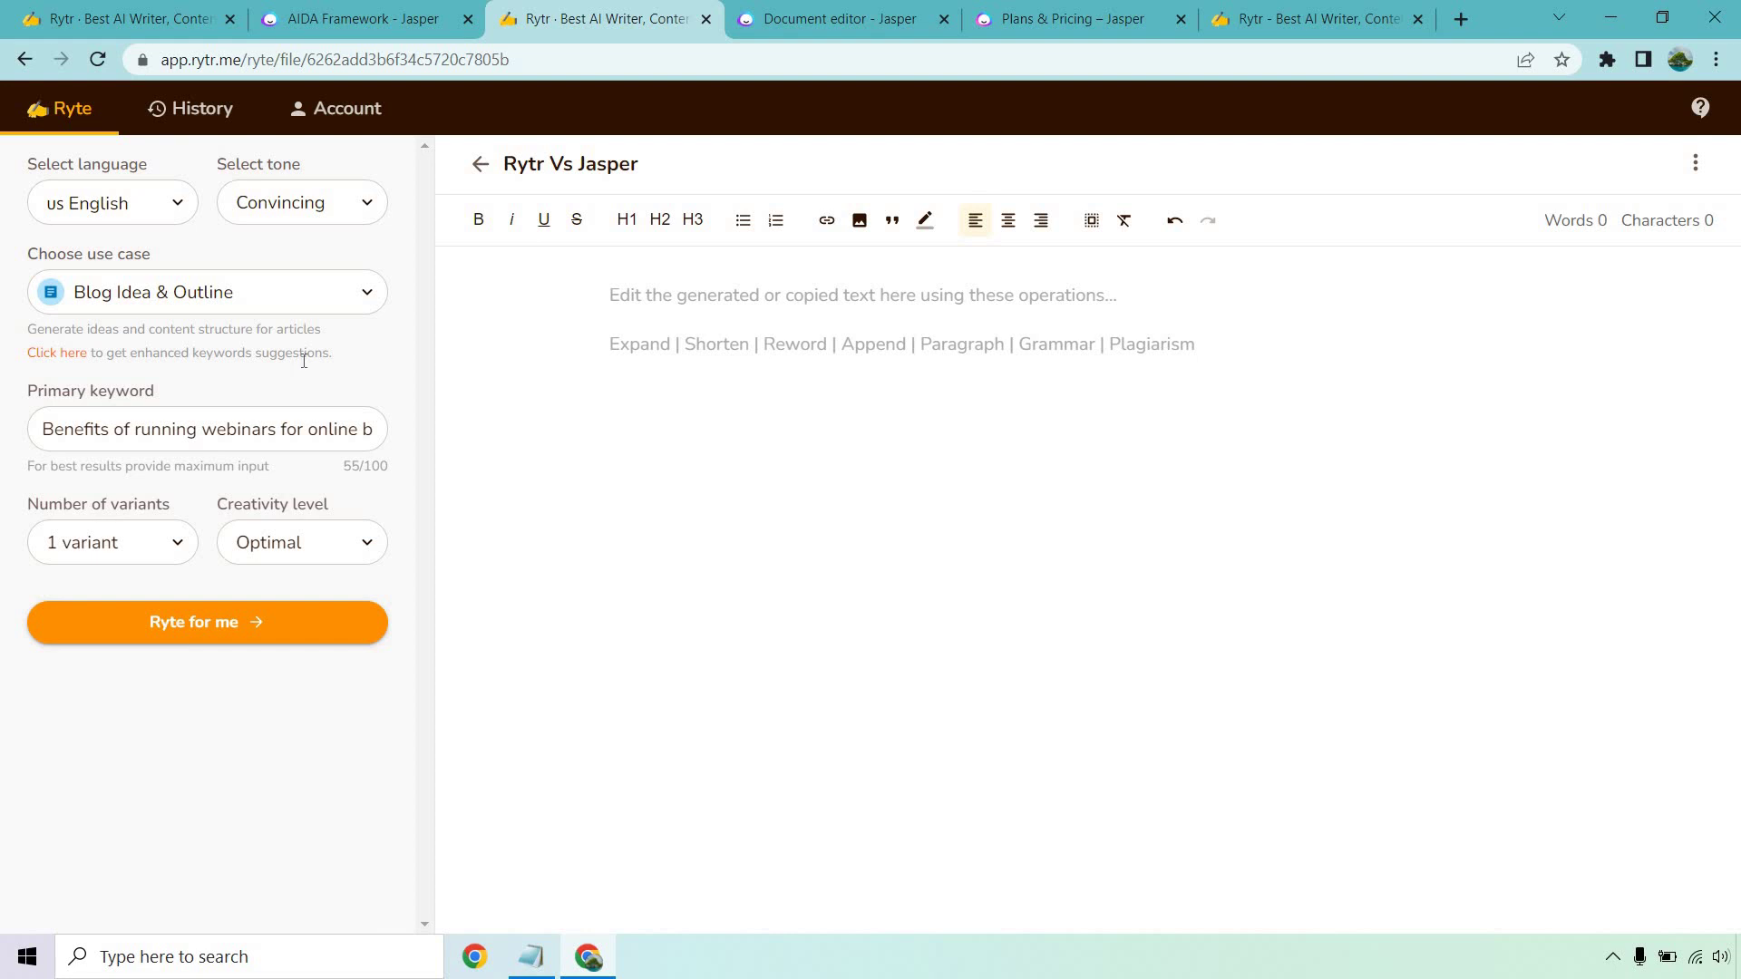
{"action": "left_click_drag", "start_coordinate": [94, 430], "coordinate": [385, 424]}
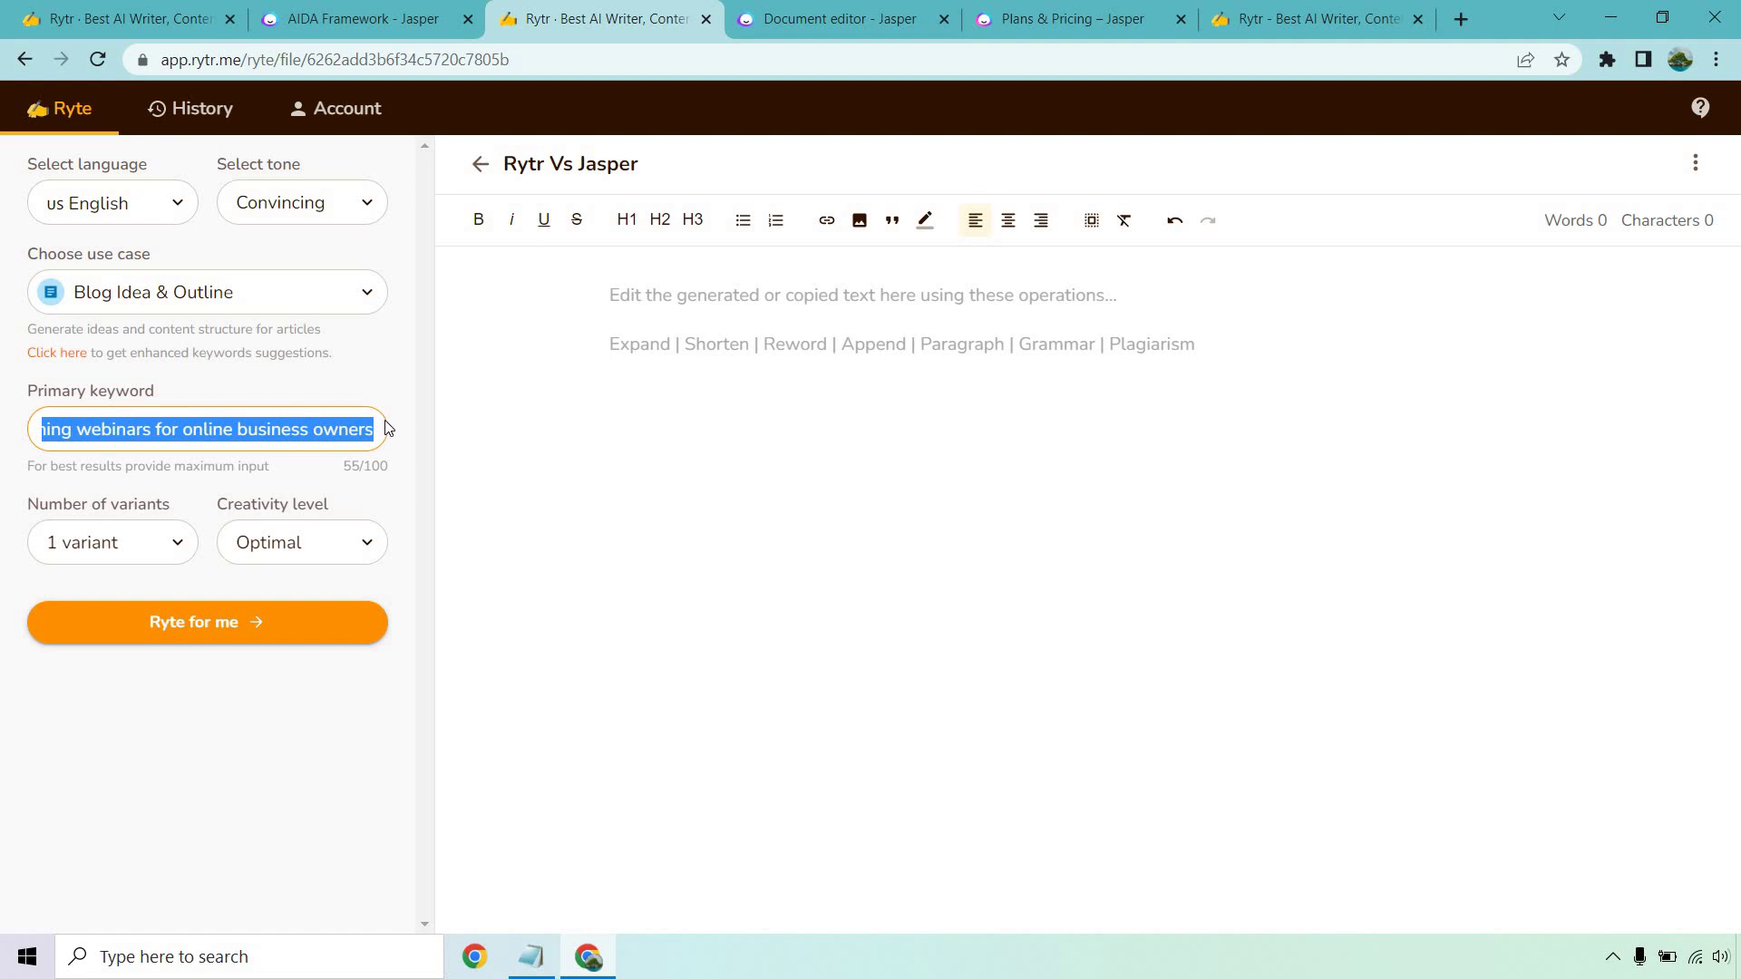
{"action": "left_click", "coordinate": [352, 381]}
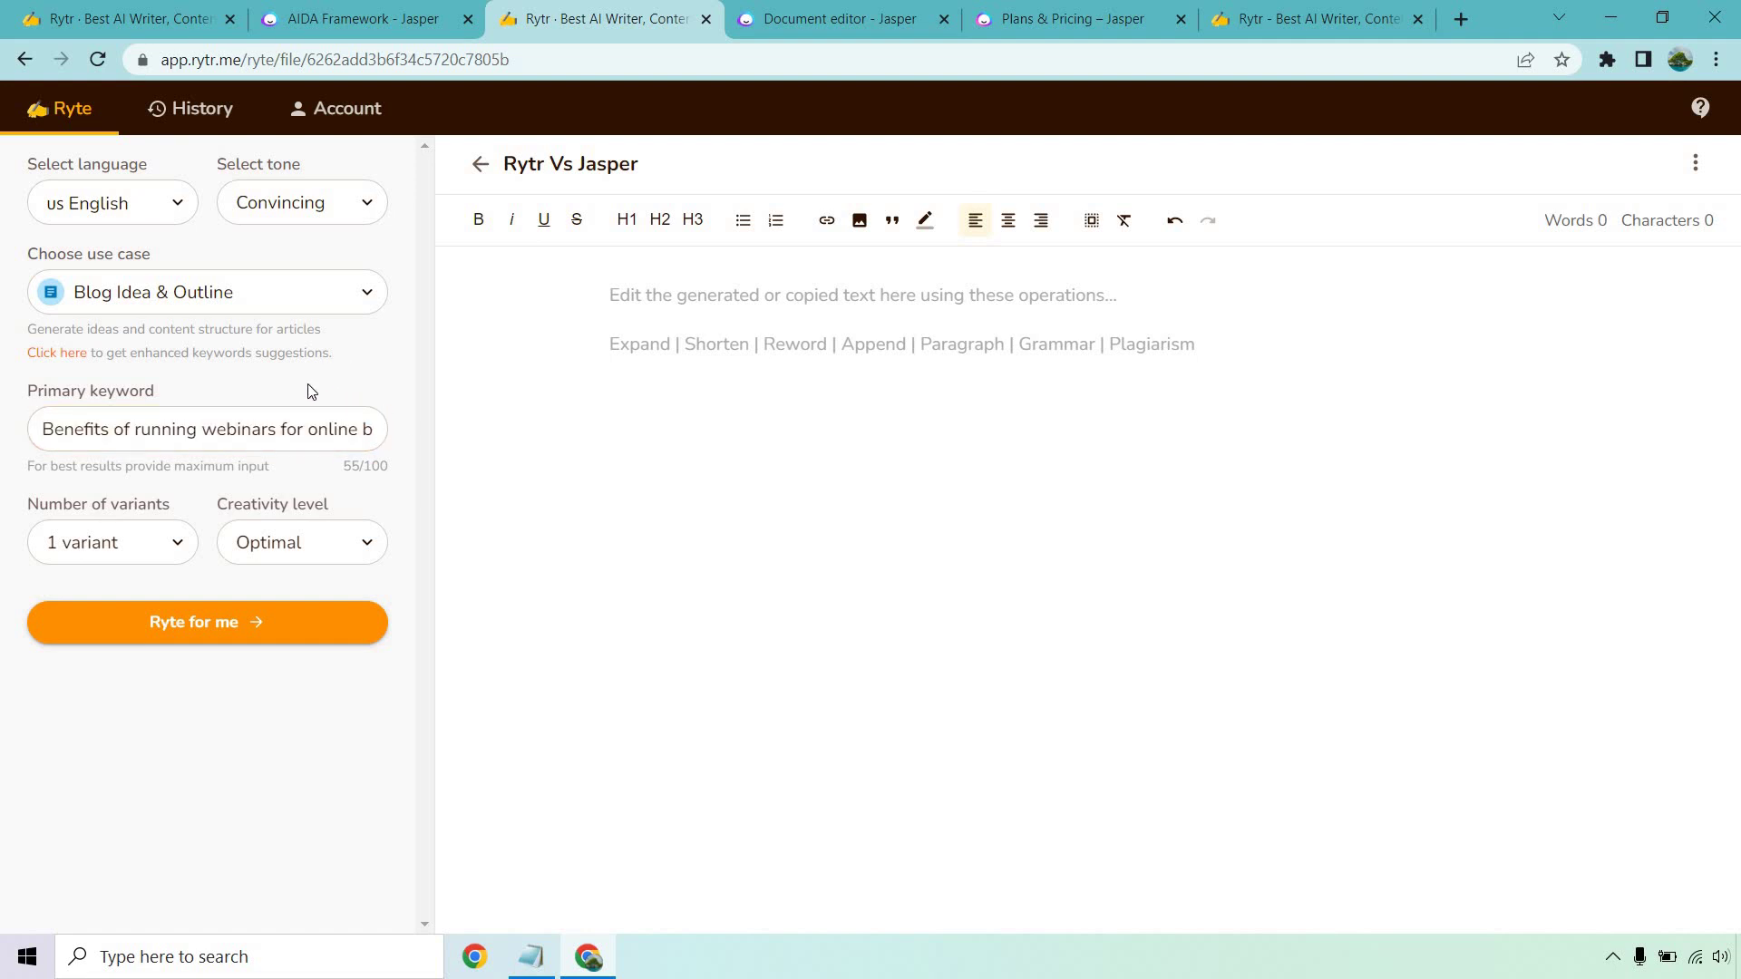
- Generate 2 outline variants in Rytr, then move to Jasper's document editor
{"action": "left_click", "coordinate": [132, 544]}
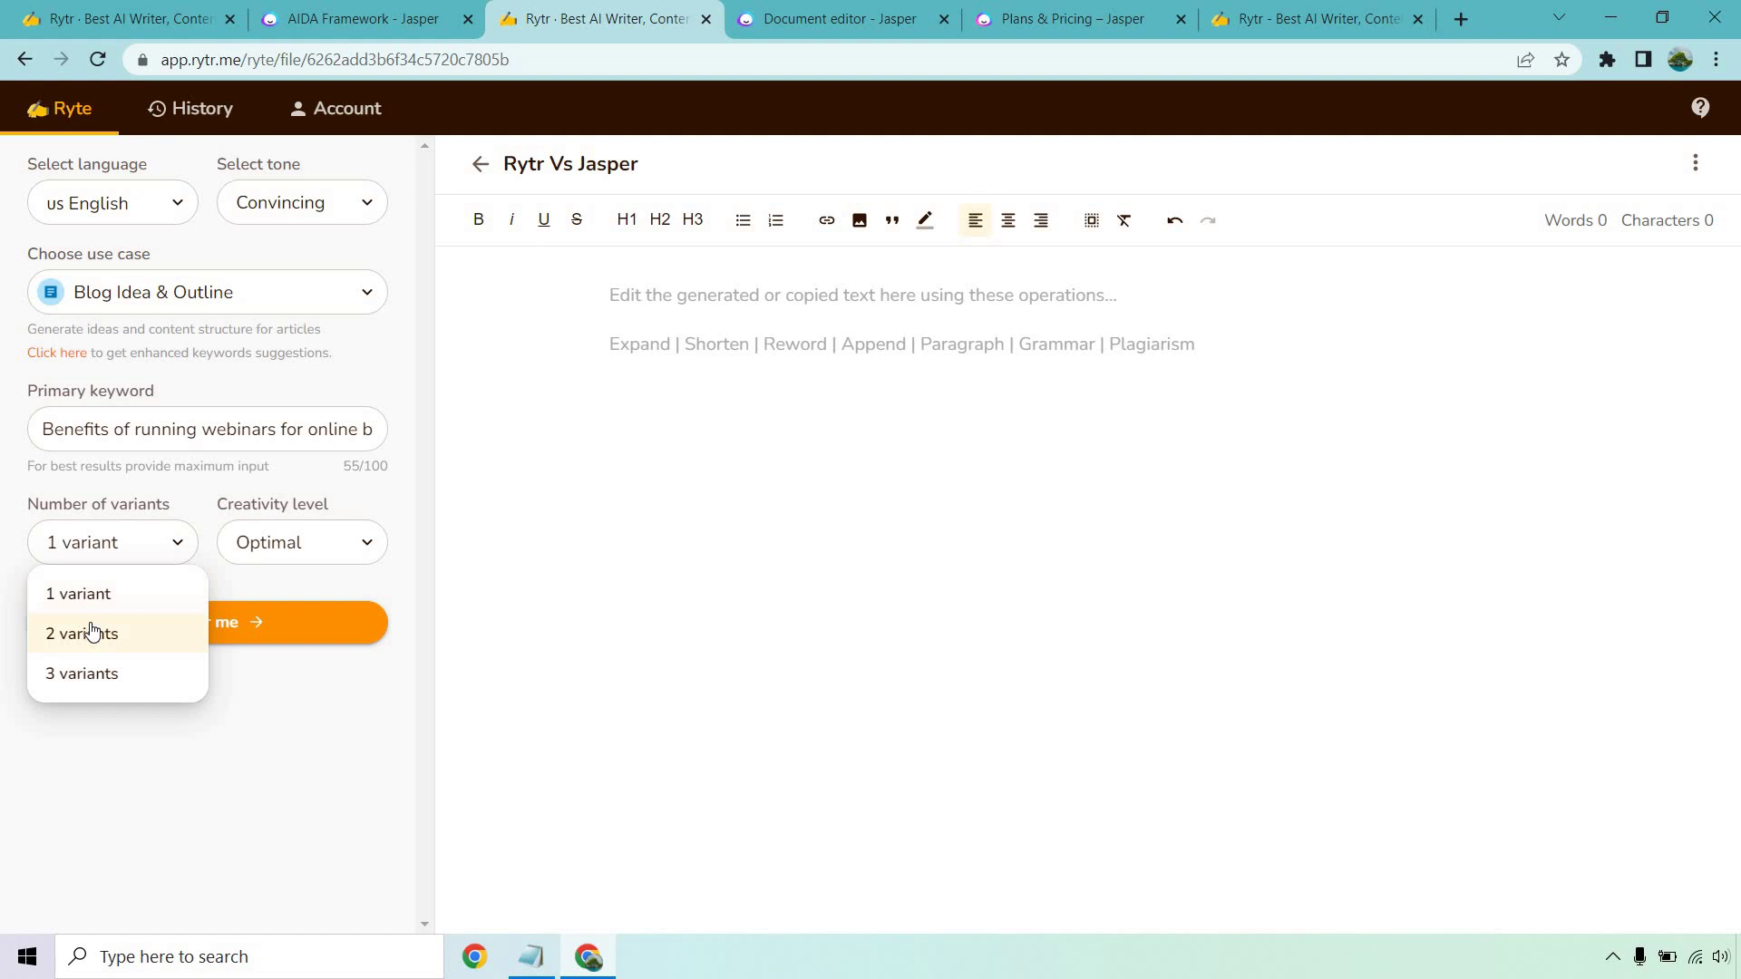
{"action": "left_click", "coordinate": [91, 632]}
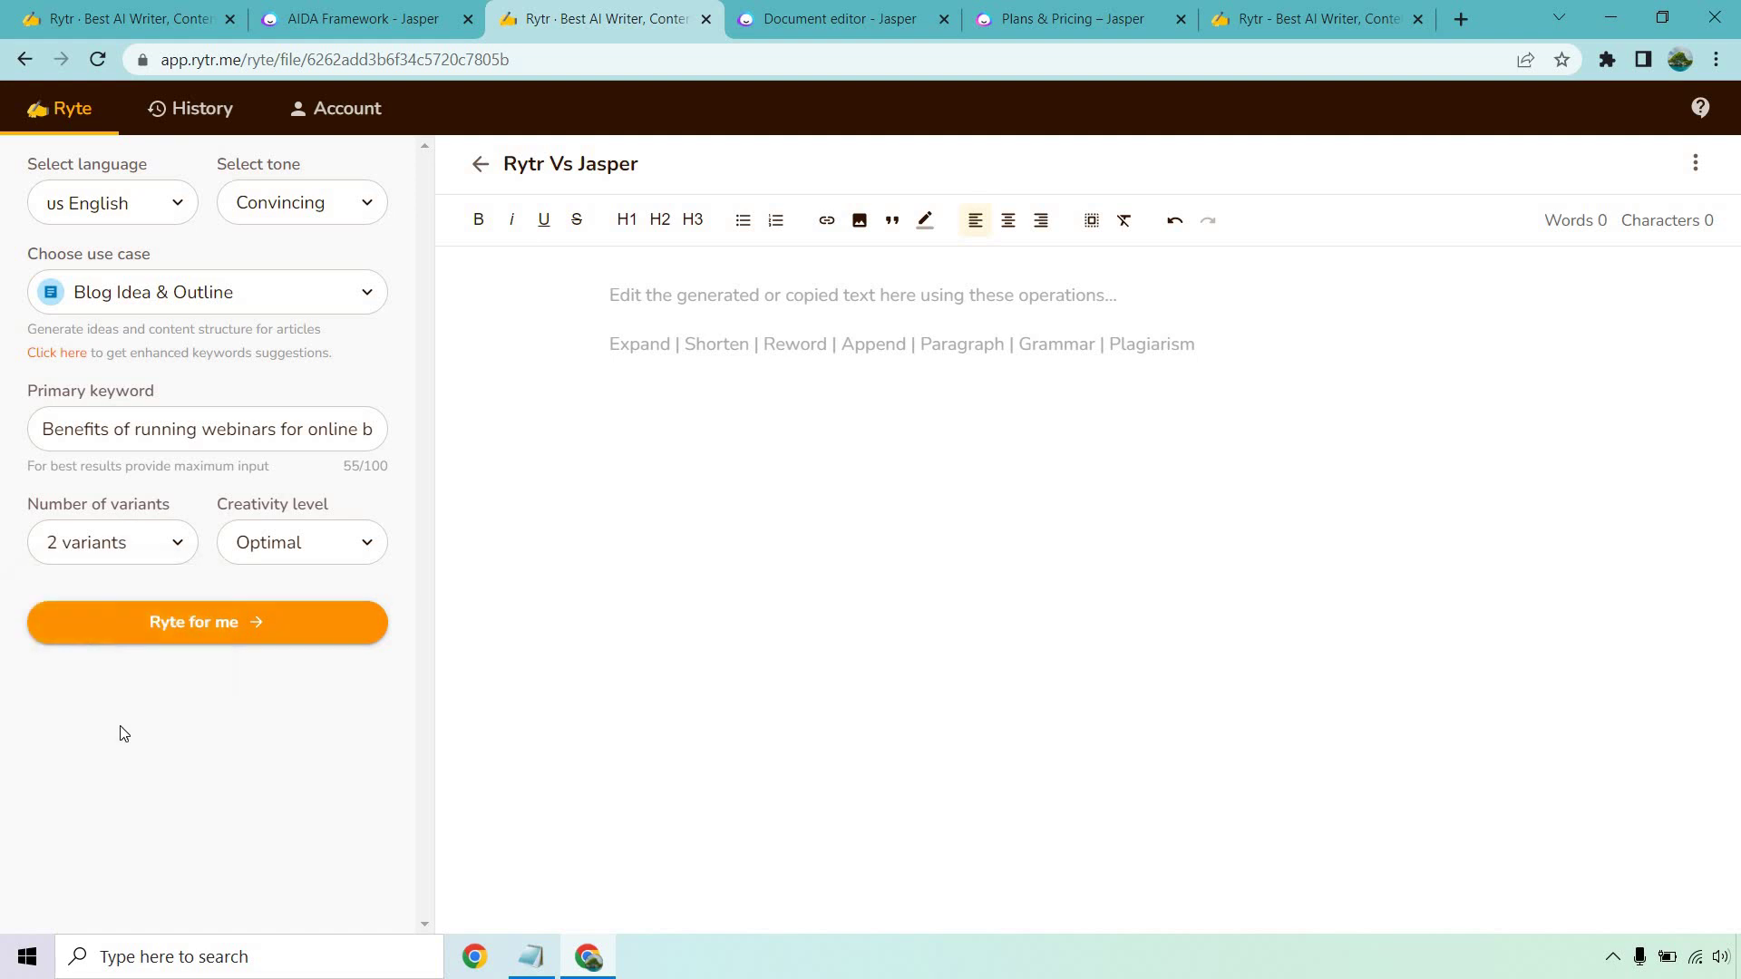
{"action": "left_click", "coordinate": [199, 628]}
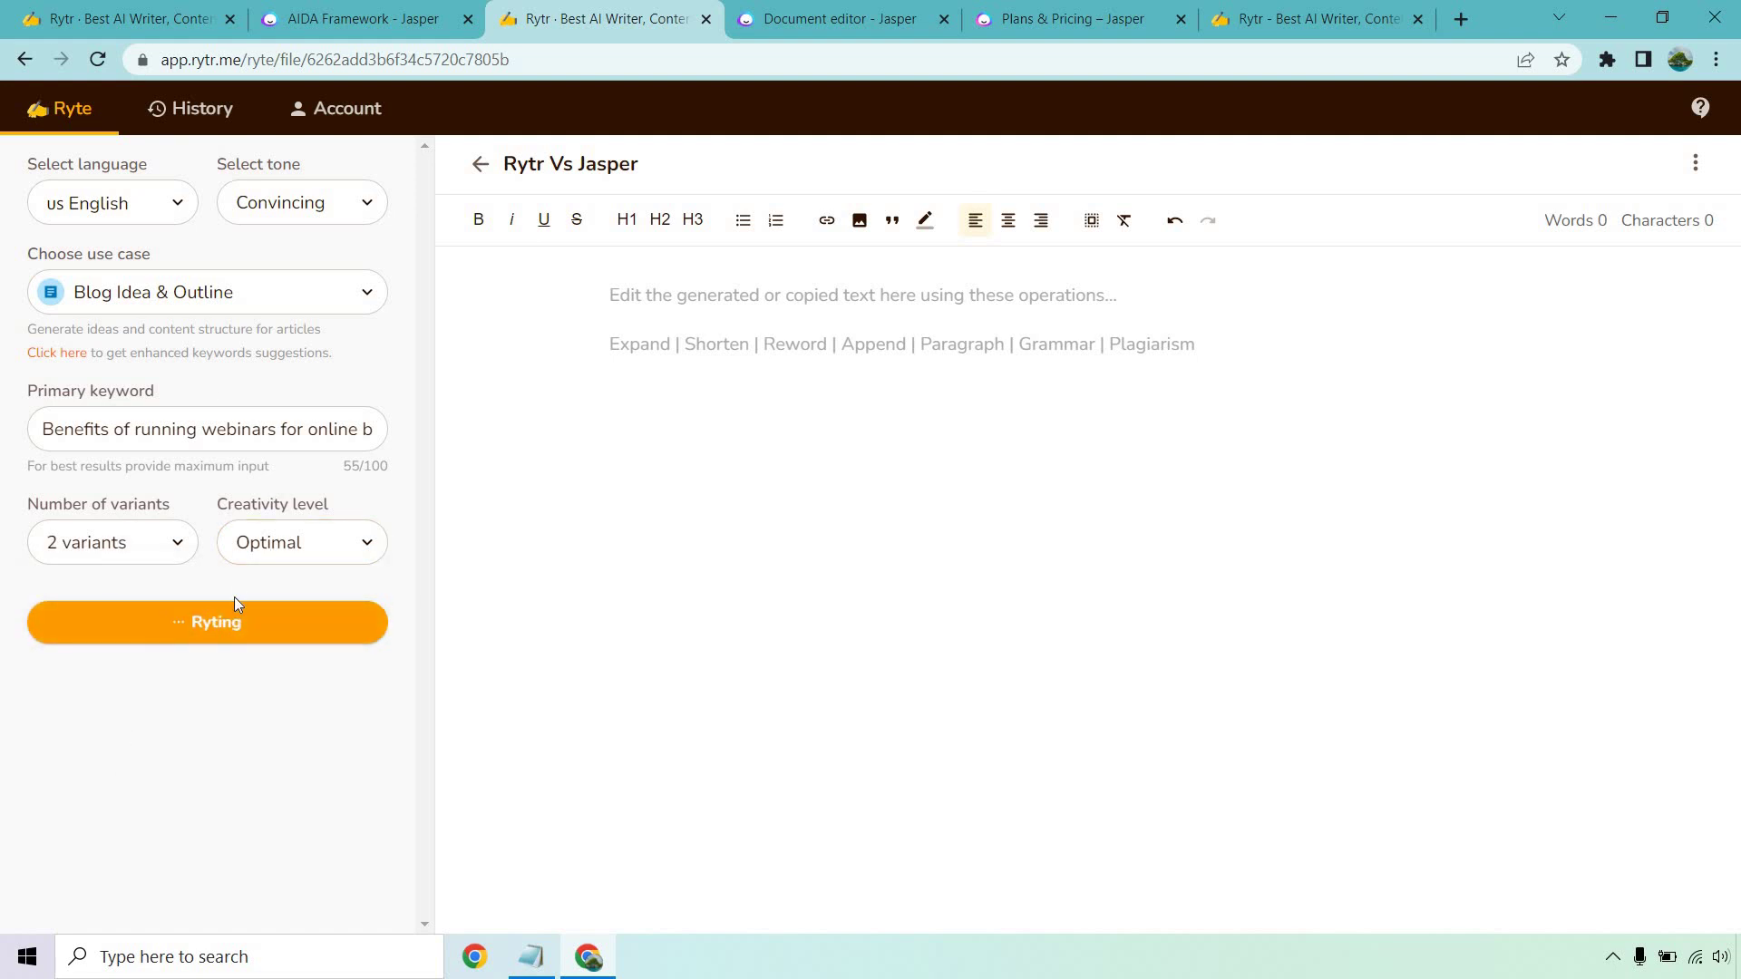
{"action": "left_click", "coordinate": [788, 22]}
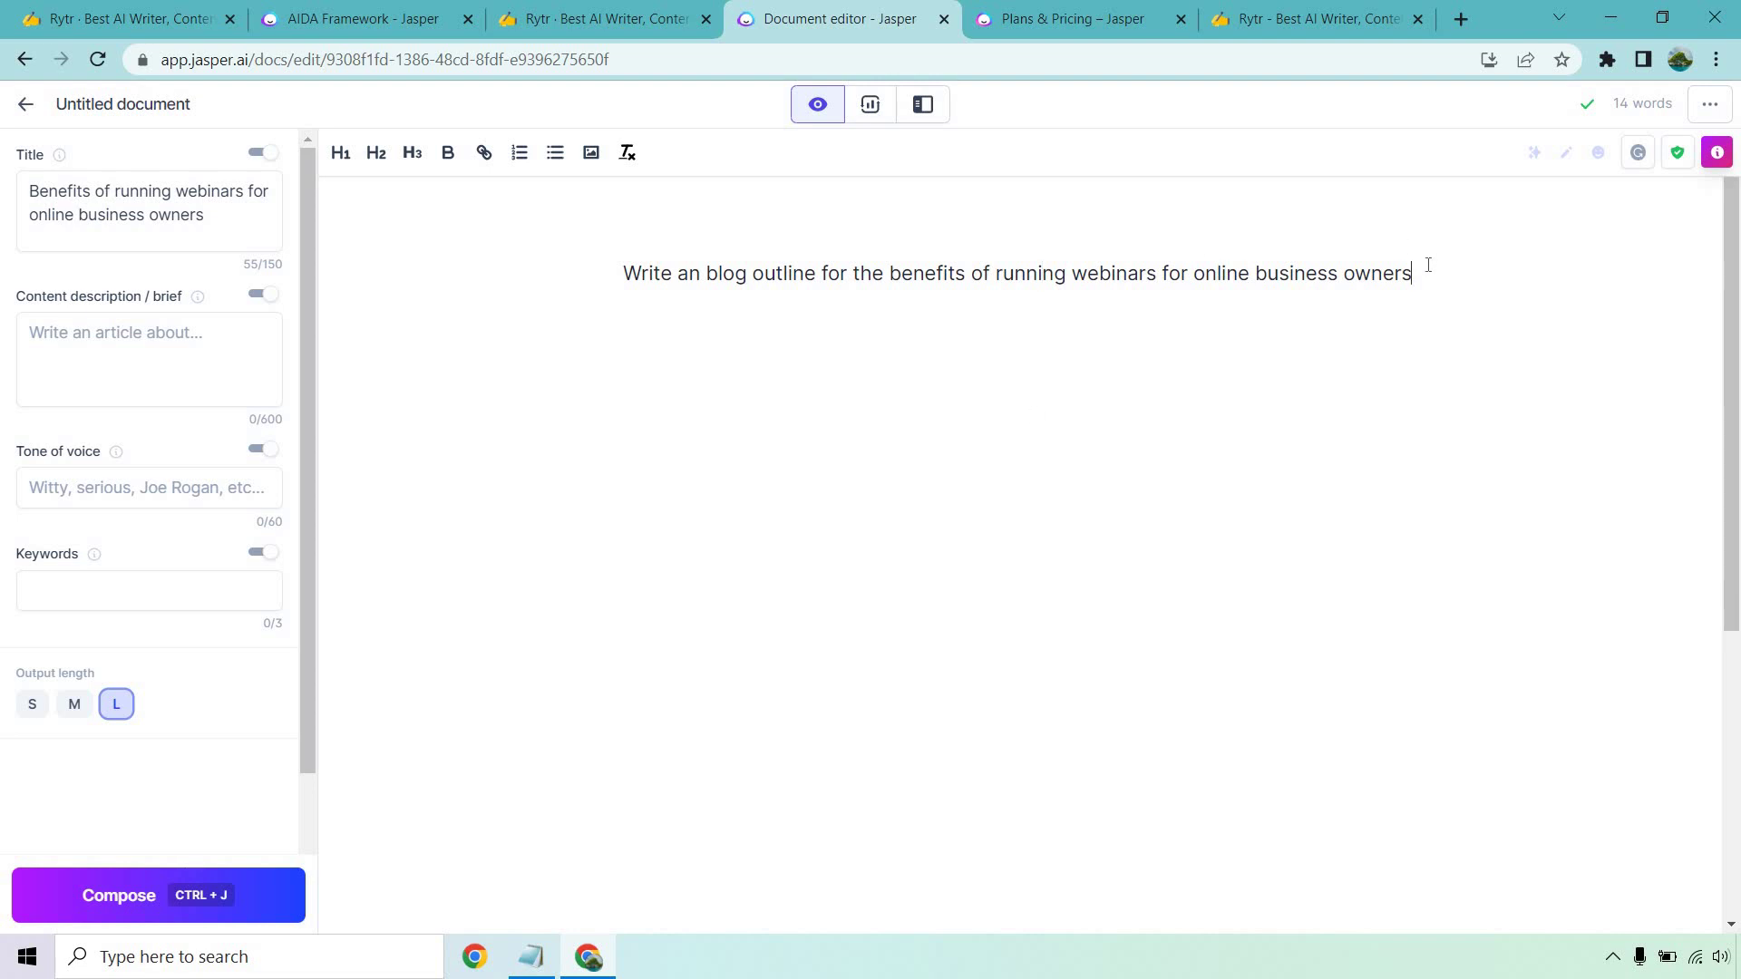
- Compose the seven-point webinar benefits outline from the prompt with Ctrl+J
{"action": "key", "text": "ctrl+j"}
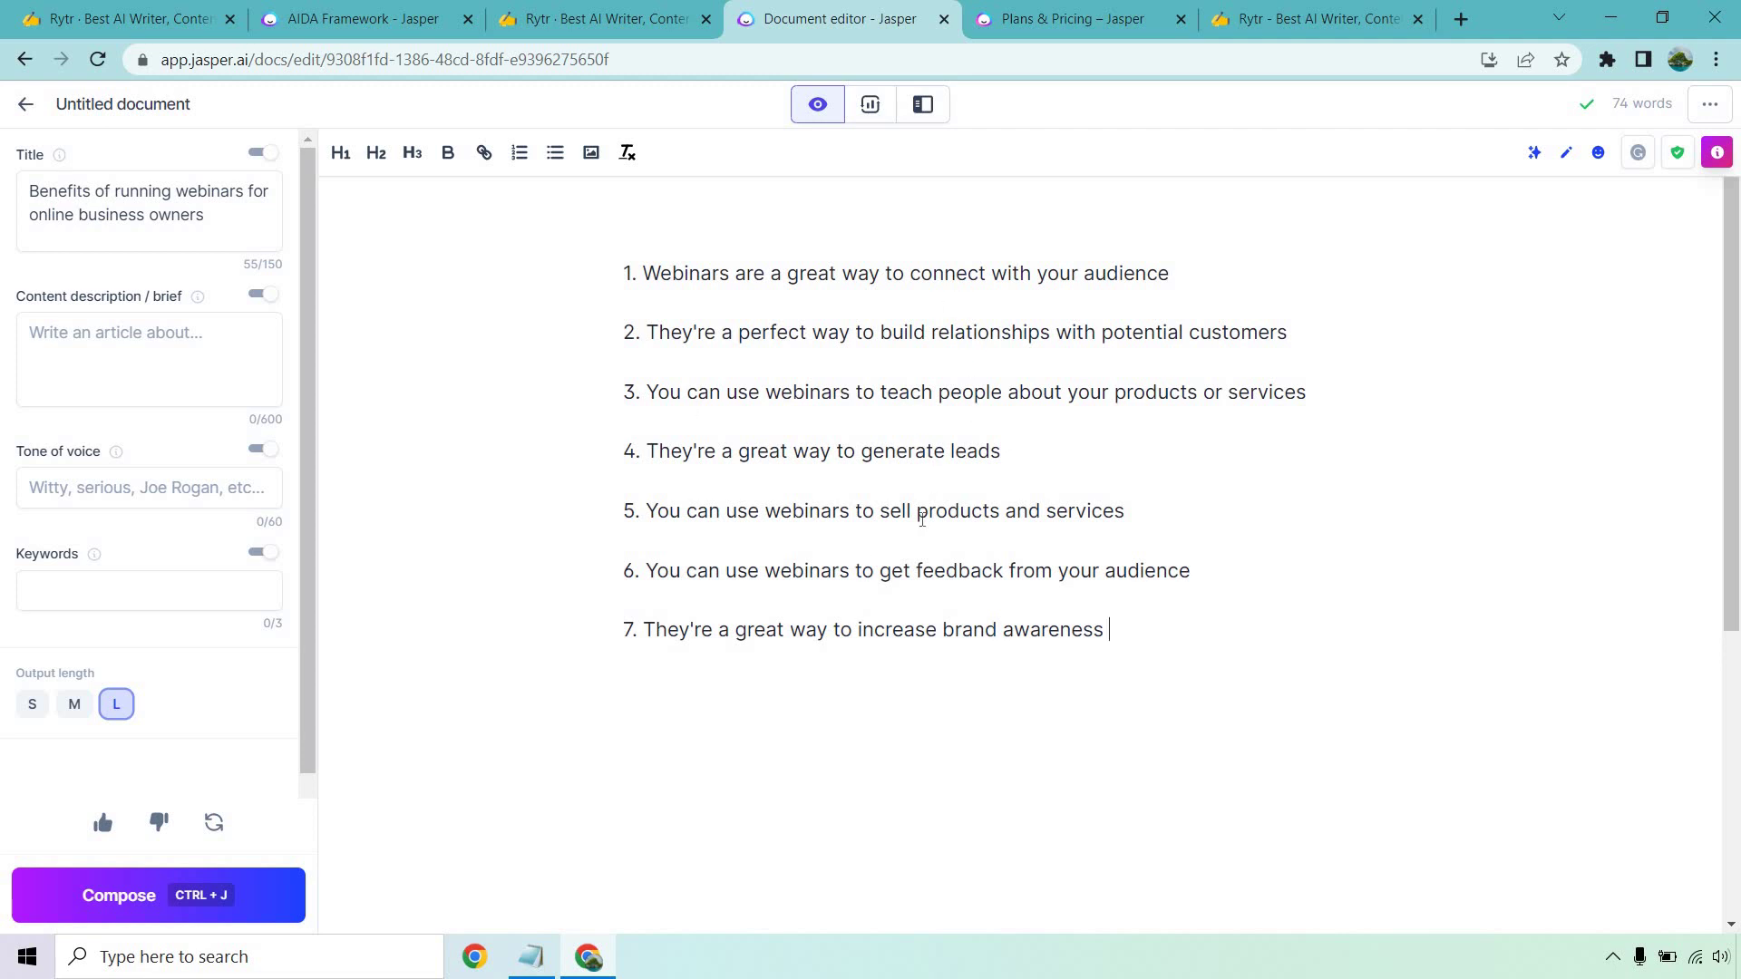
- Delete everything from 'The Complete Guide to Hosting Webinars' through its Conclusion, leaving 156 words
{"action": "left_click", "coordinate": [560, 12]}
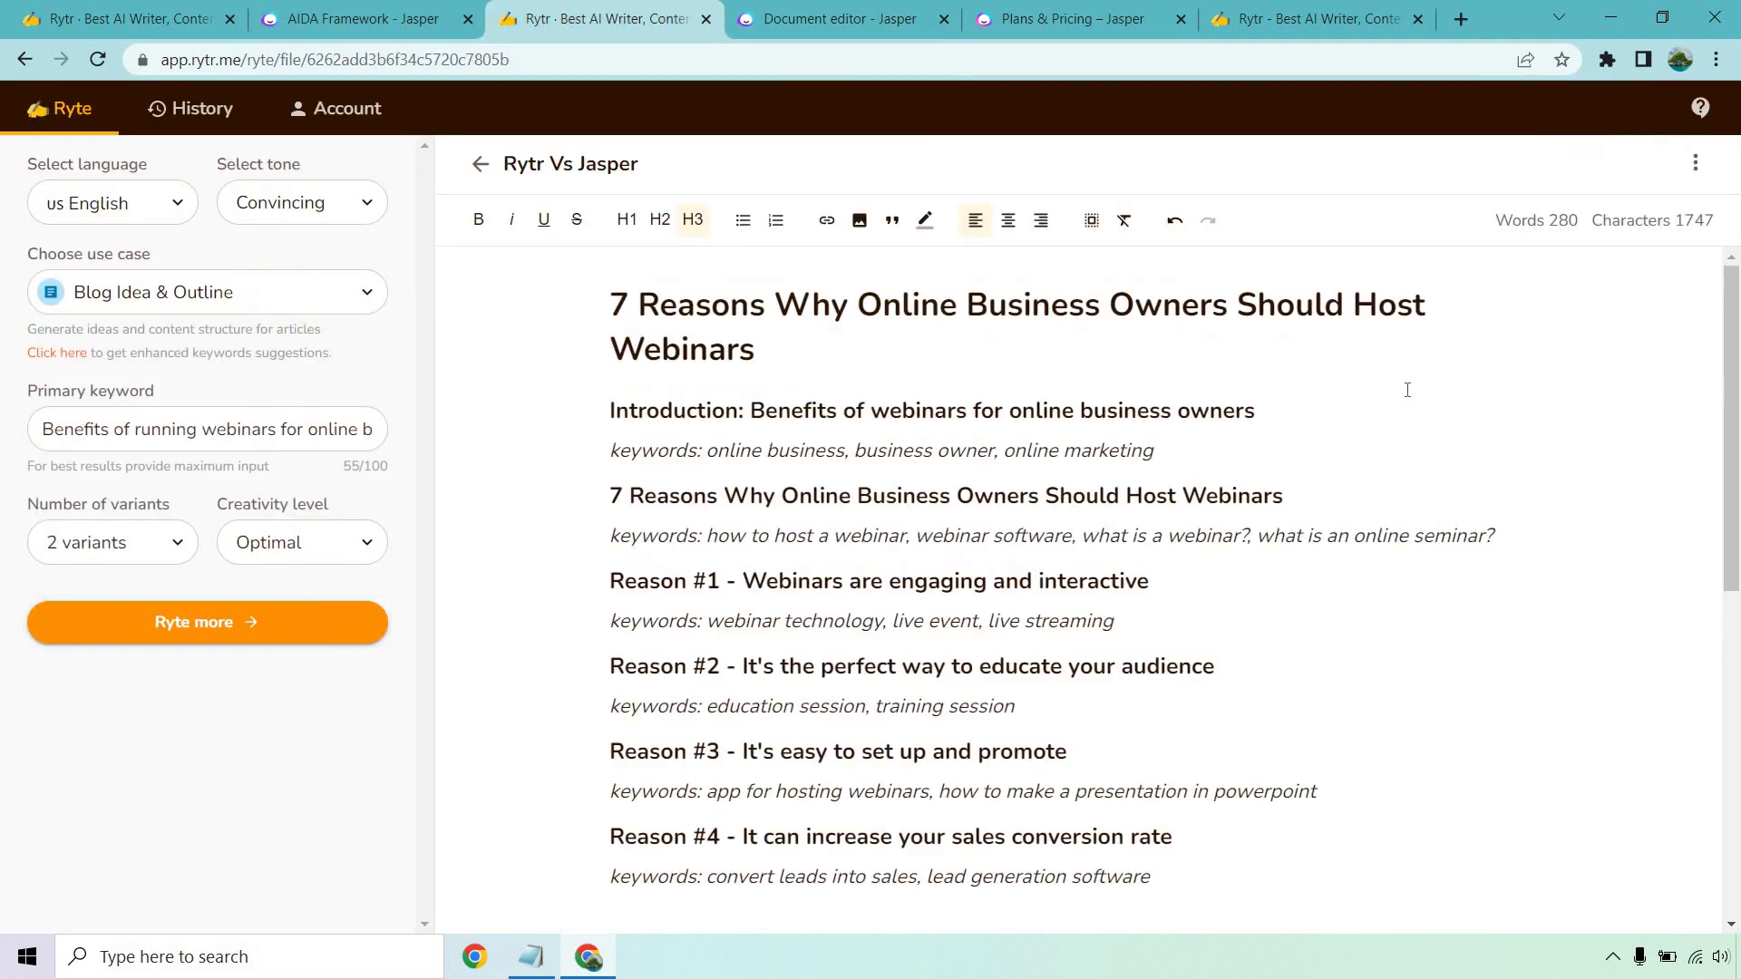
{"action": "scroll", "coordinate": [1407, 389], "scroll_direction": "down", "scroll_amount": 8}
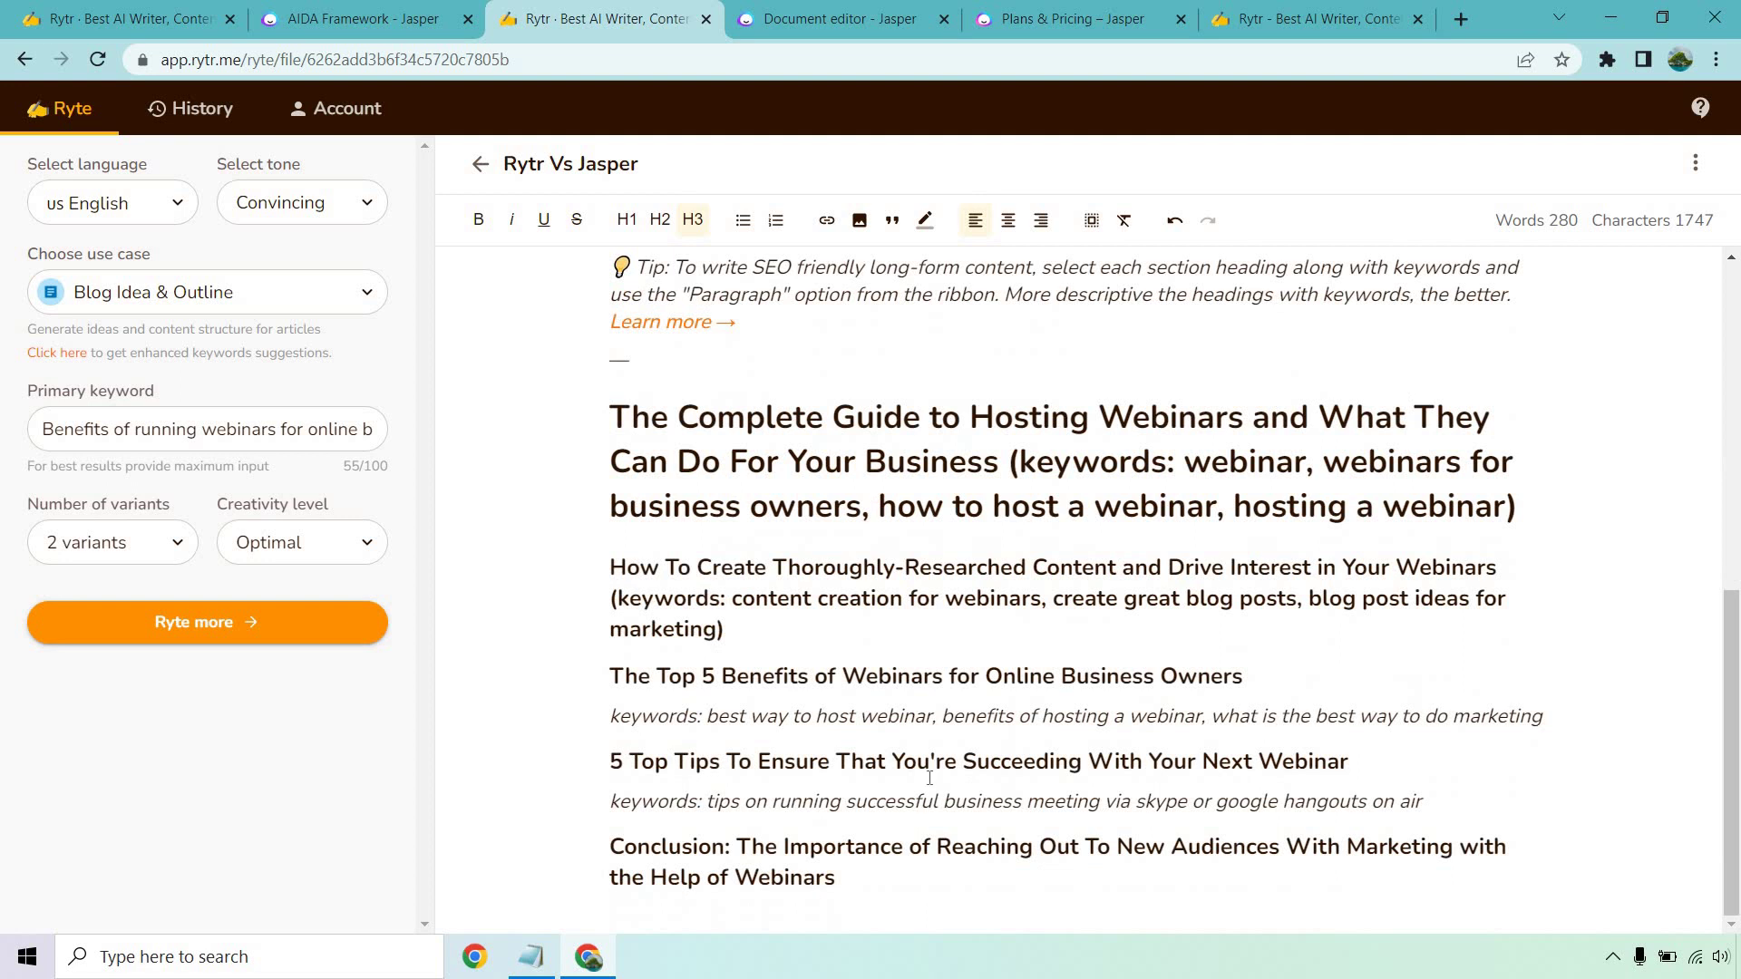
{"action": "left_click_drag", "start_coordinate": [856, 879], "coordinate": [576, 418]}
{"action": "key", "text": "Delete"}
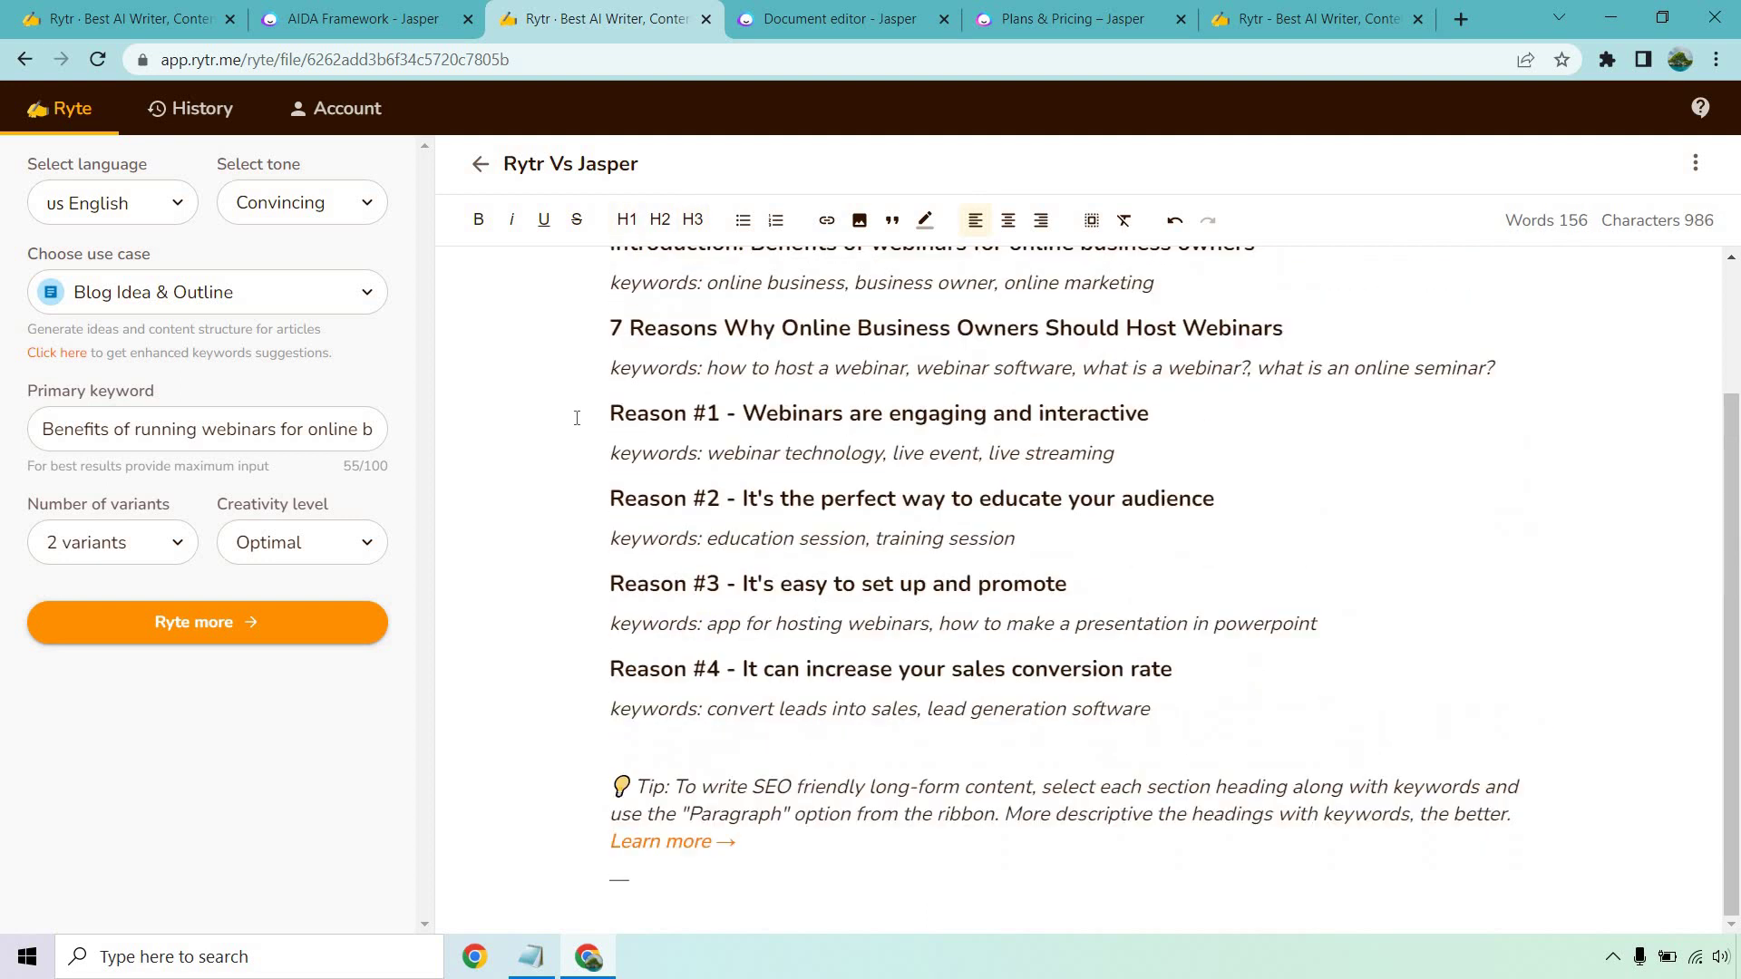
{"action": "scroll", "coordinate": [616, 410], "scroll_direction": "up", "scroll_amount": 2}
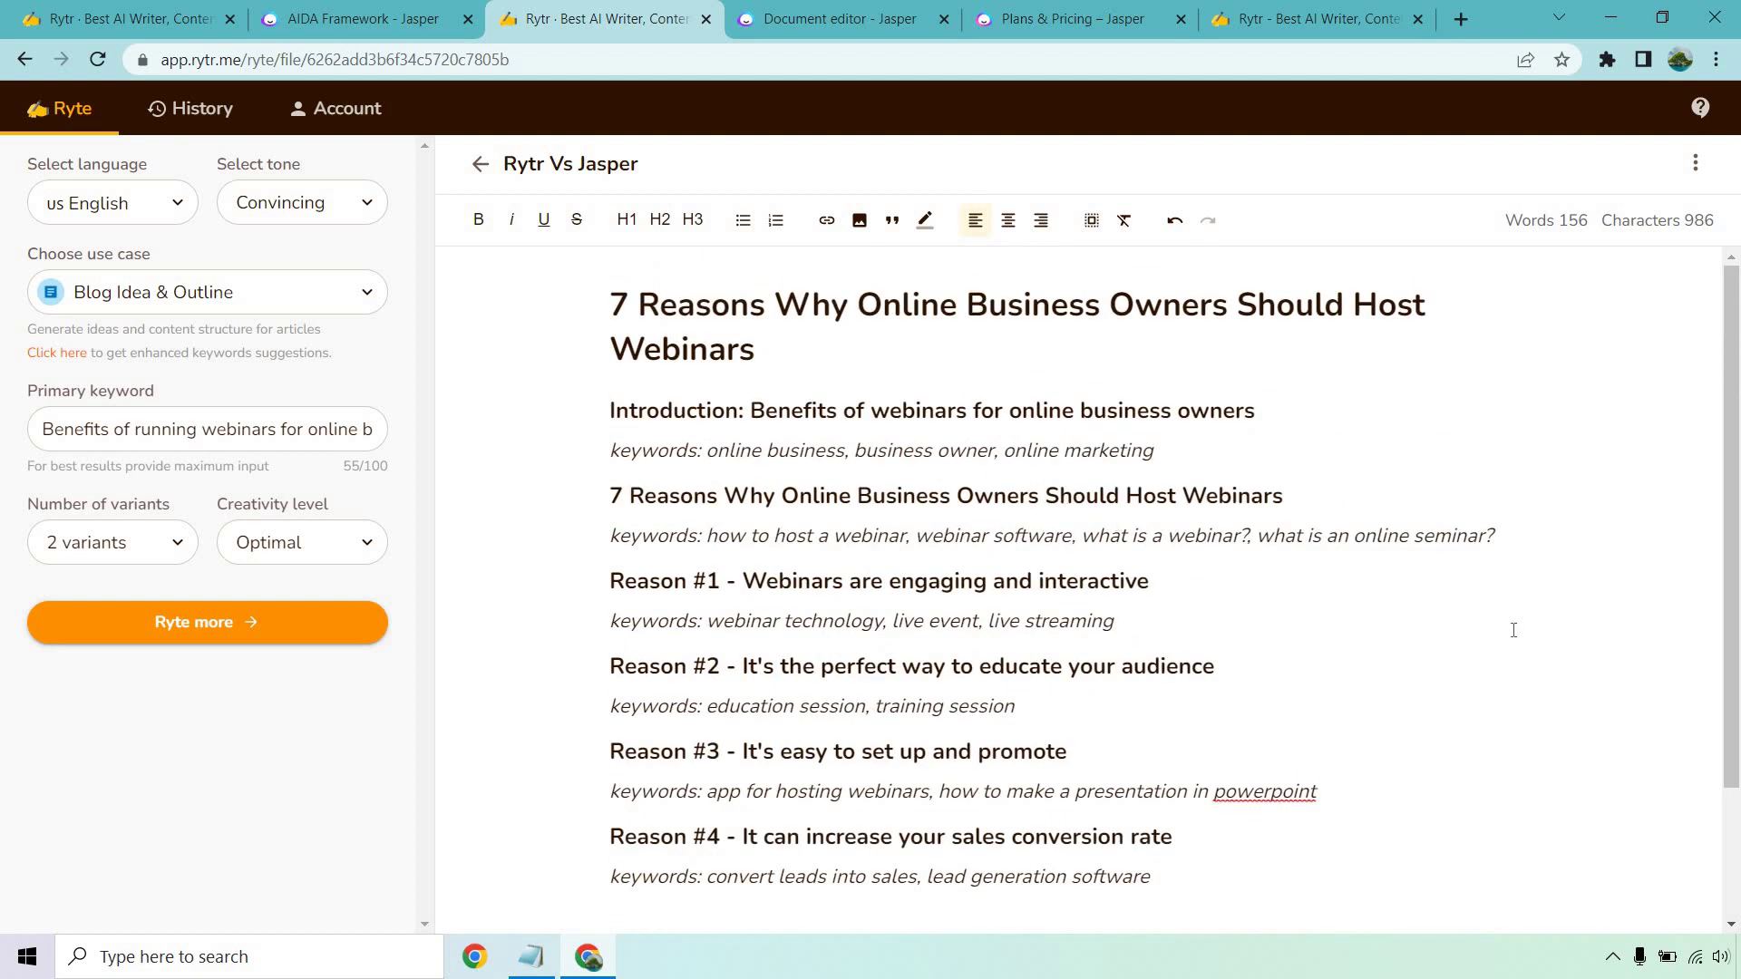
{"action": "scroll", "coordinate": [1191, 685], "scroll_direction": "down", "scroll_amount": 2}
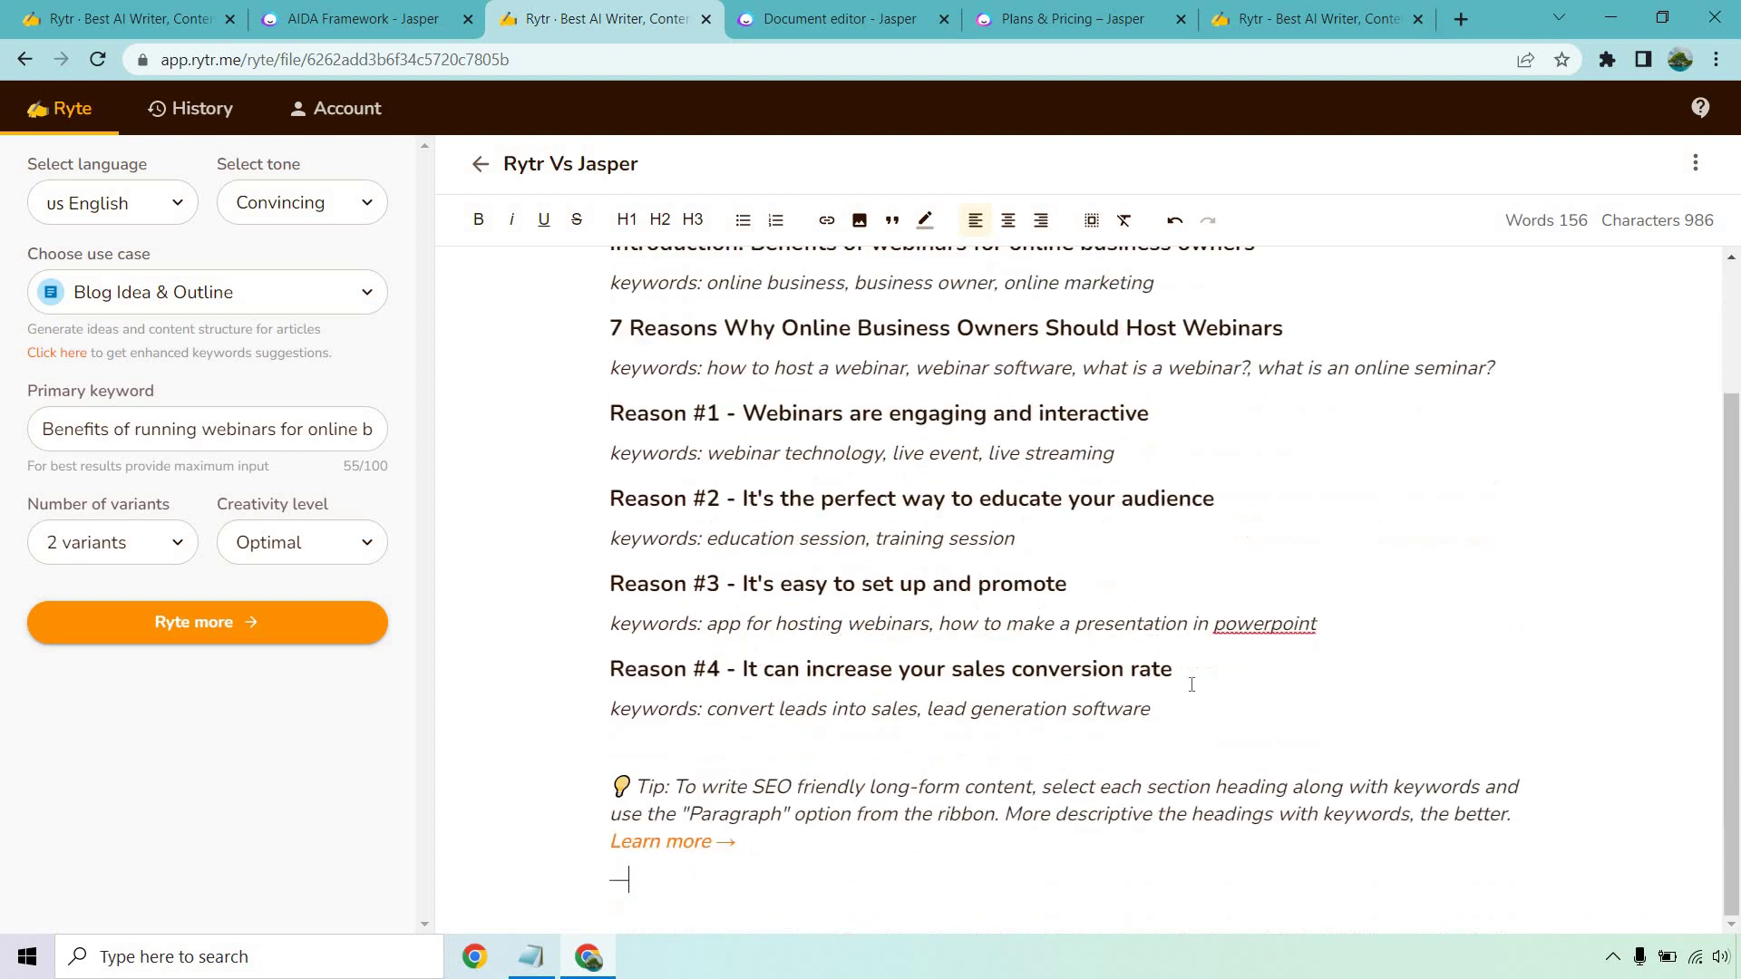
{"action": "left_click", "coordinate": [865, 836]}
{"action": "scroll", "coordinate": [1260, 743], "scroll_direction": "up", "scroll_amount": 2}
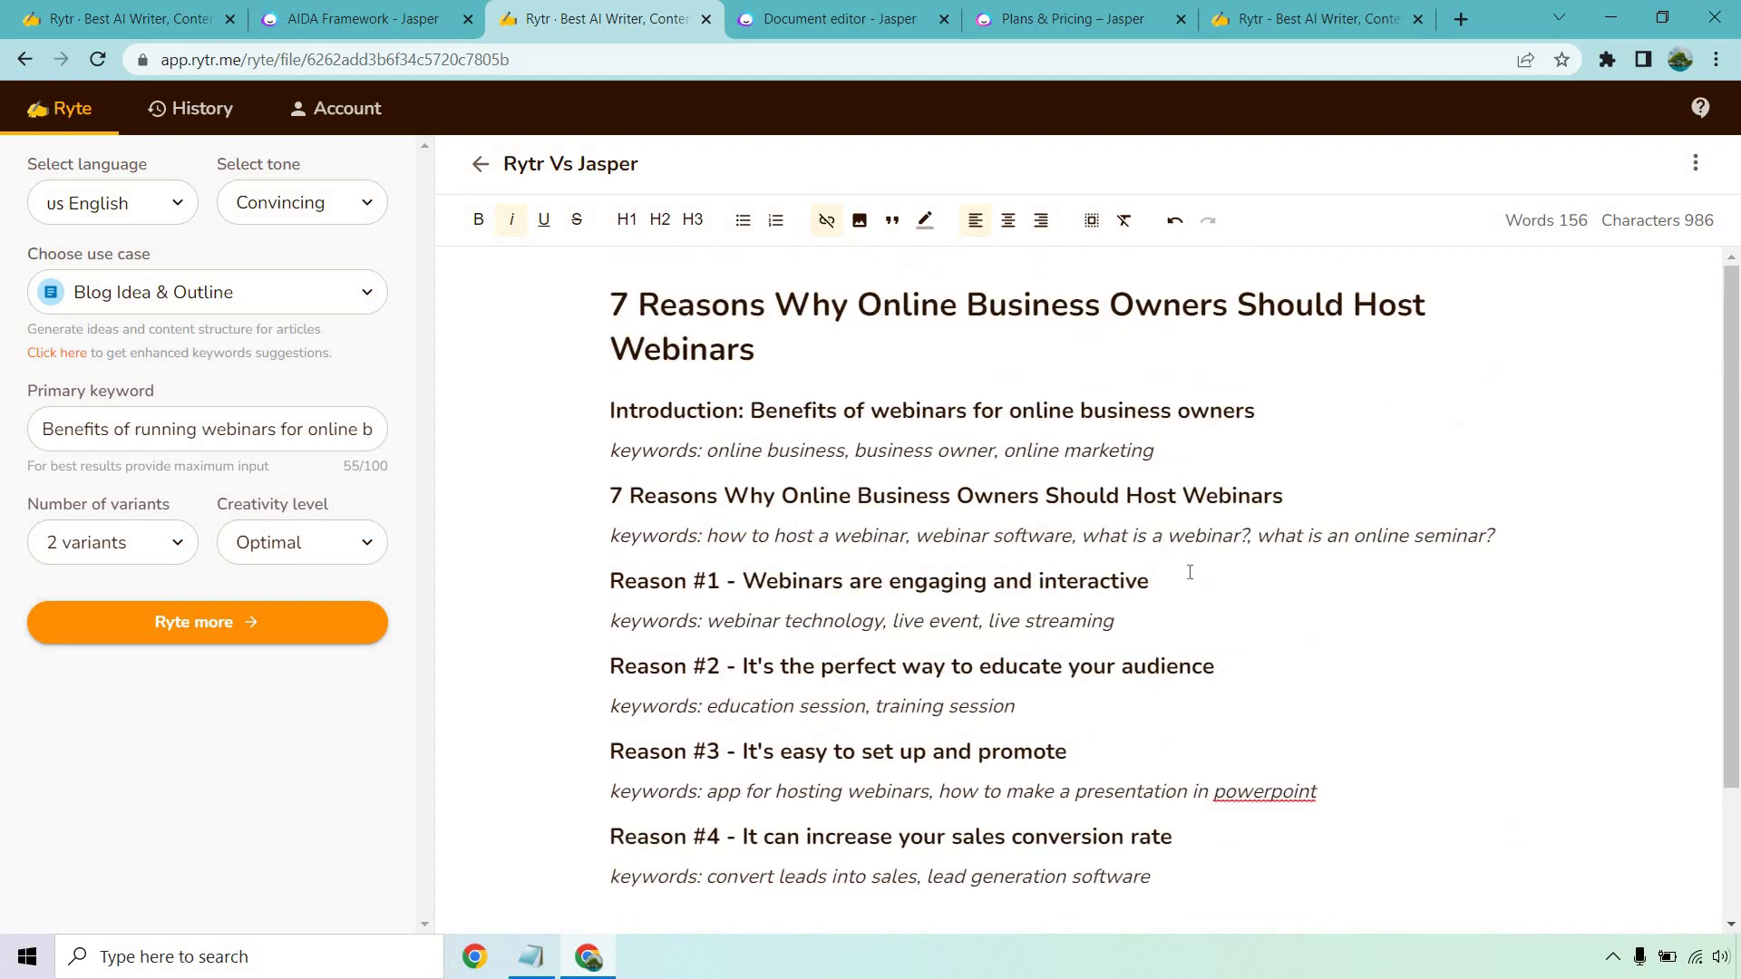
- Generate two paragraphs under Reason #1, 'Webinars are engaging and interactive', bringing the document to 245 words
{"action": "left_click_drag", "start_coordinate": [1139, 620], "coordinate": [609, 581]}
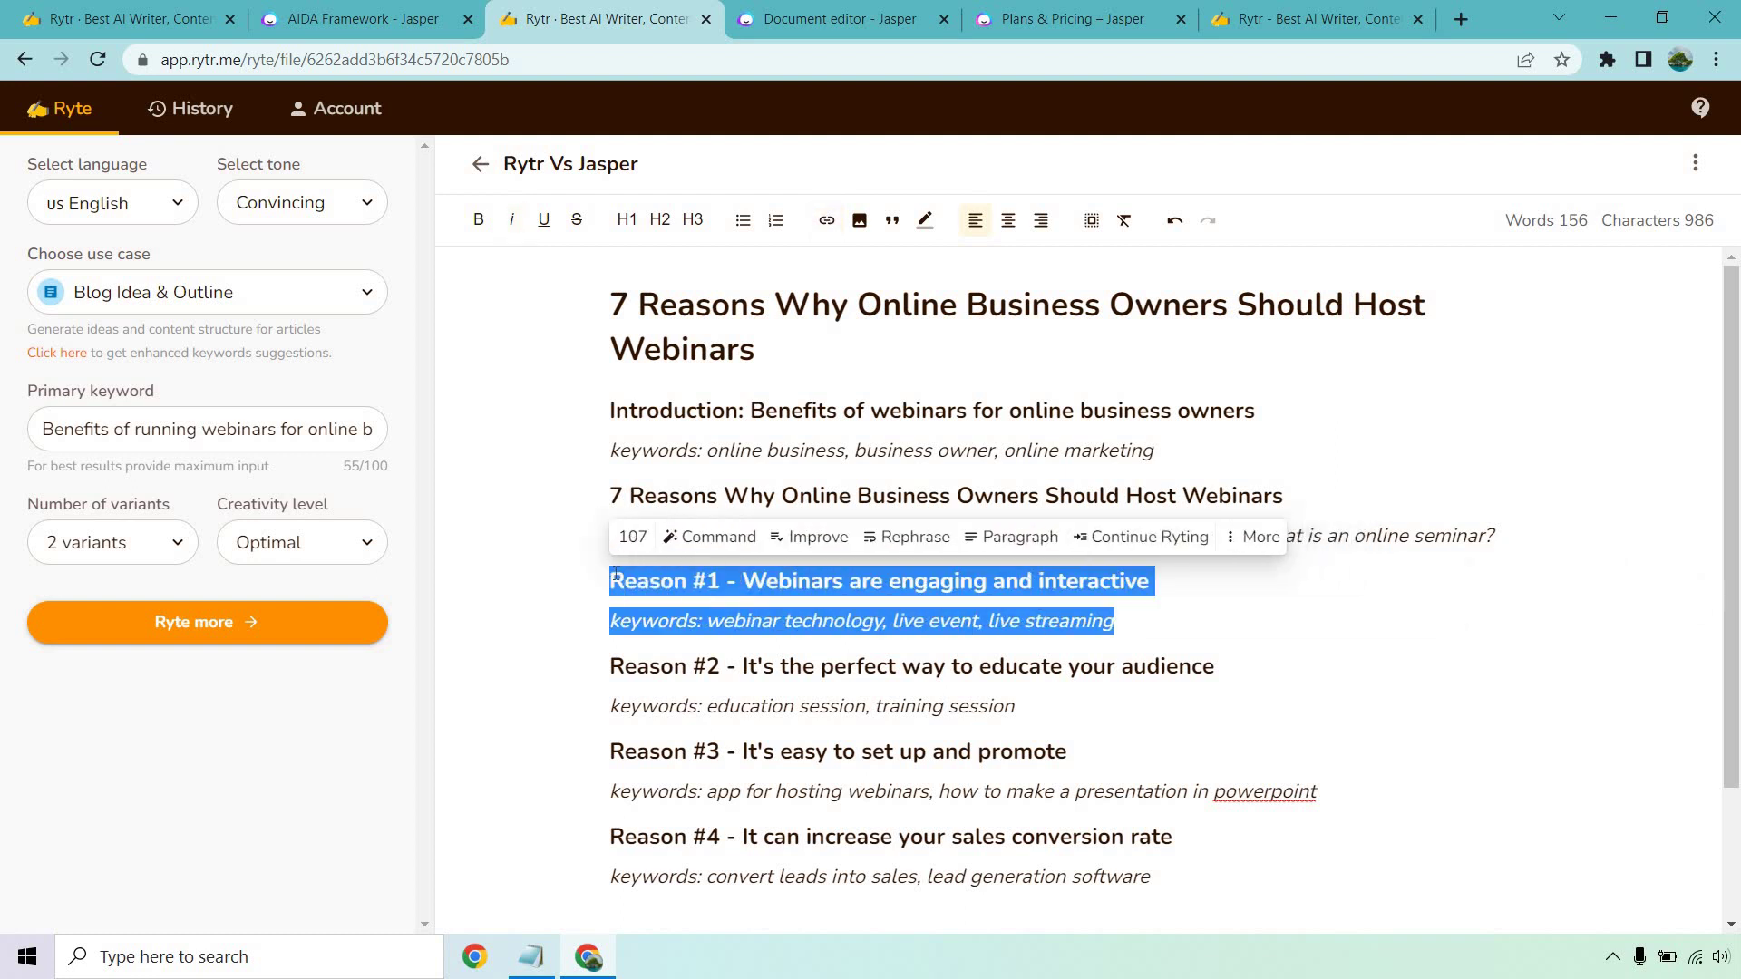
{"action": "left_click", "coordinate": [993, 541]}
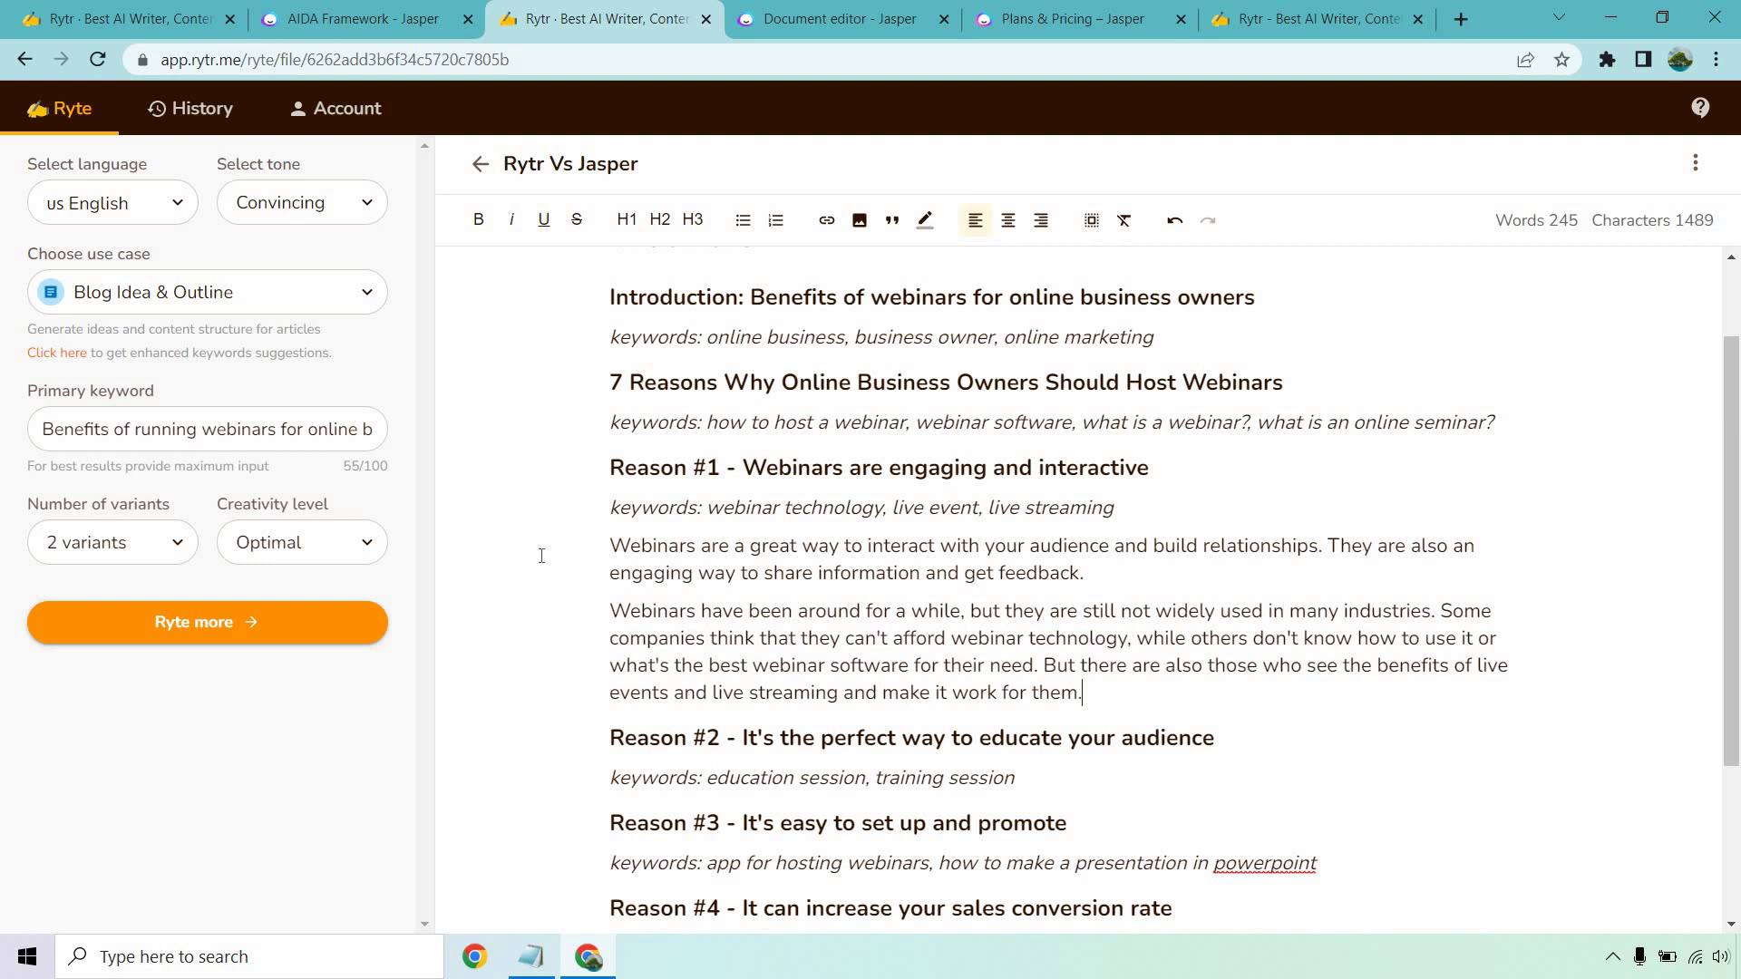
{"action": "scroll", "coordinate": [542, 556], "scroll_direction": "down", "scroll_amount": 3}
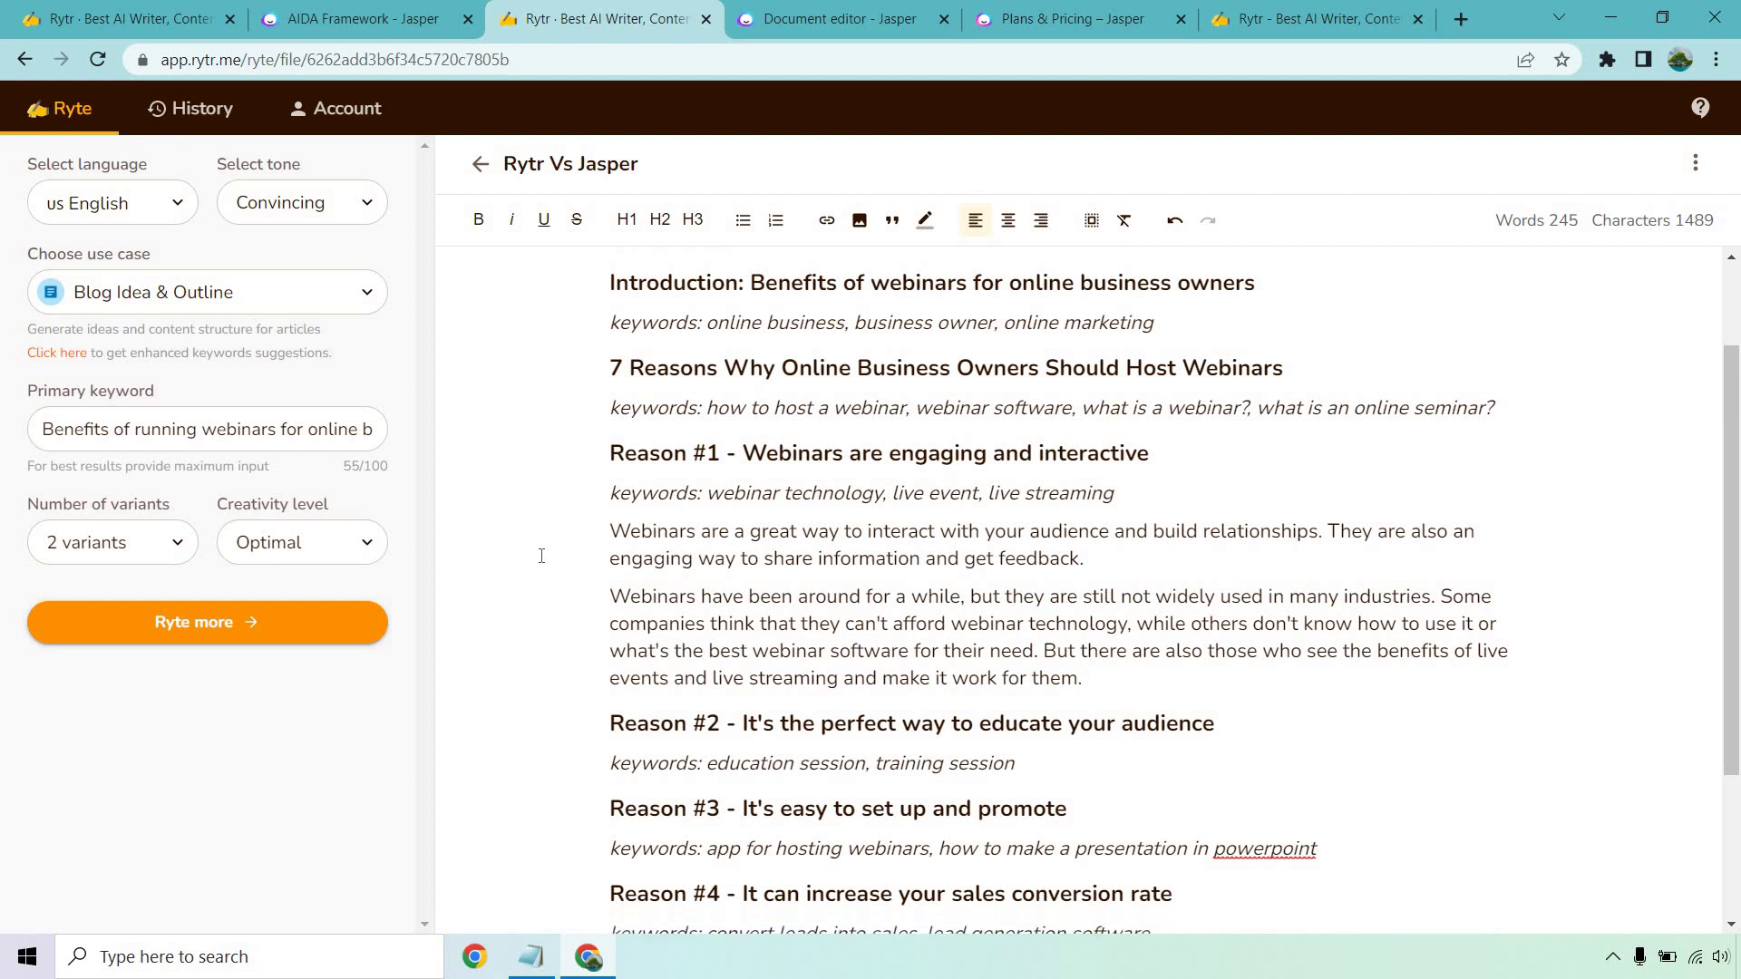
{"action": "left_click_drag", "start_coordinate": [1017, 556], "coordinate": [612, 517]}
{"action": "left_click", "coordinate": [1536, 570]}
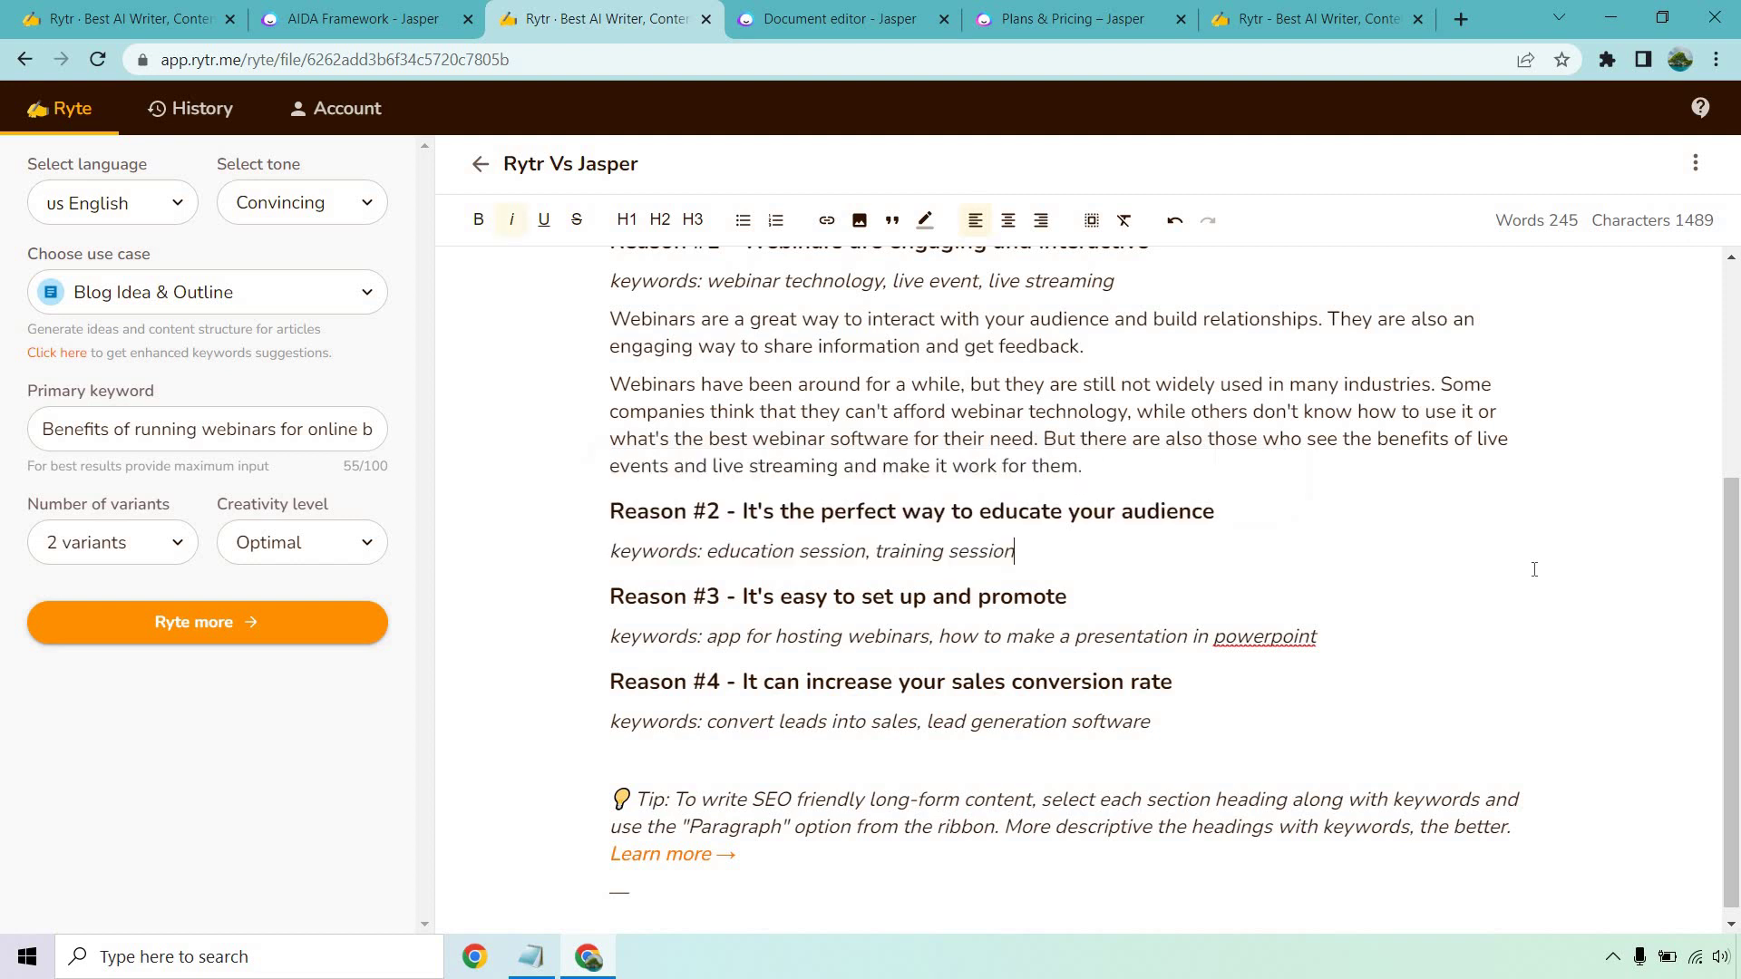
{"action": "scroll", "coordinate": [1542, 580], "scroll_direction": "up", "scroll_amount": 3}
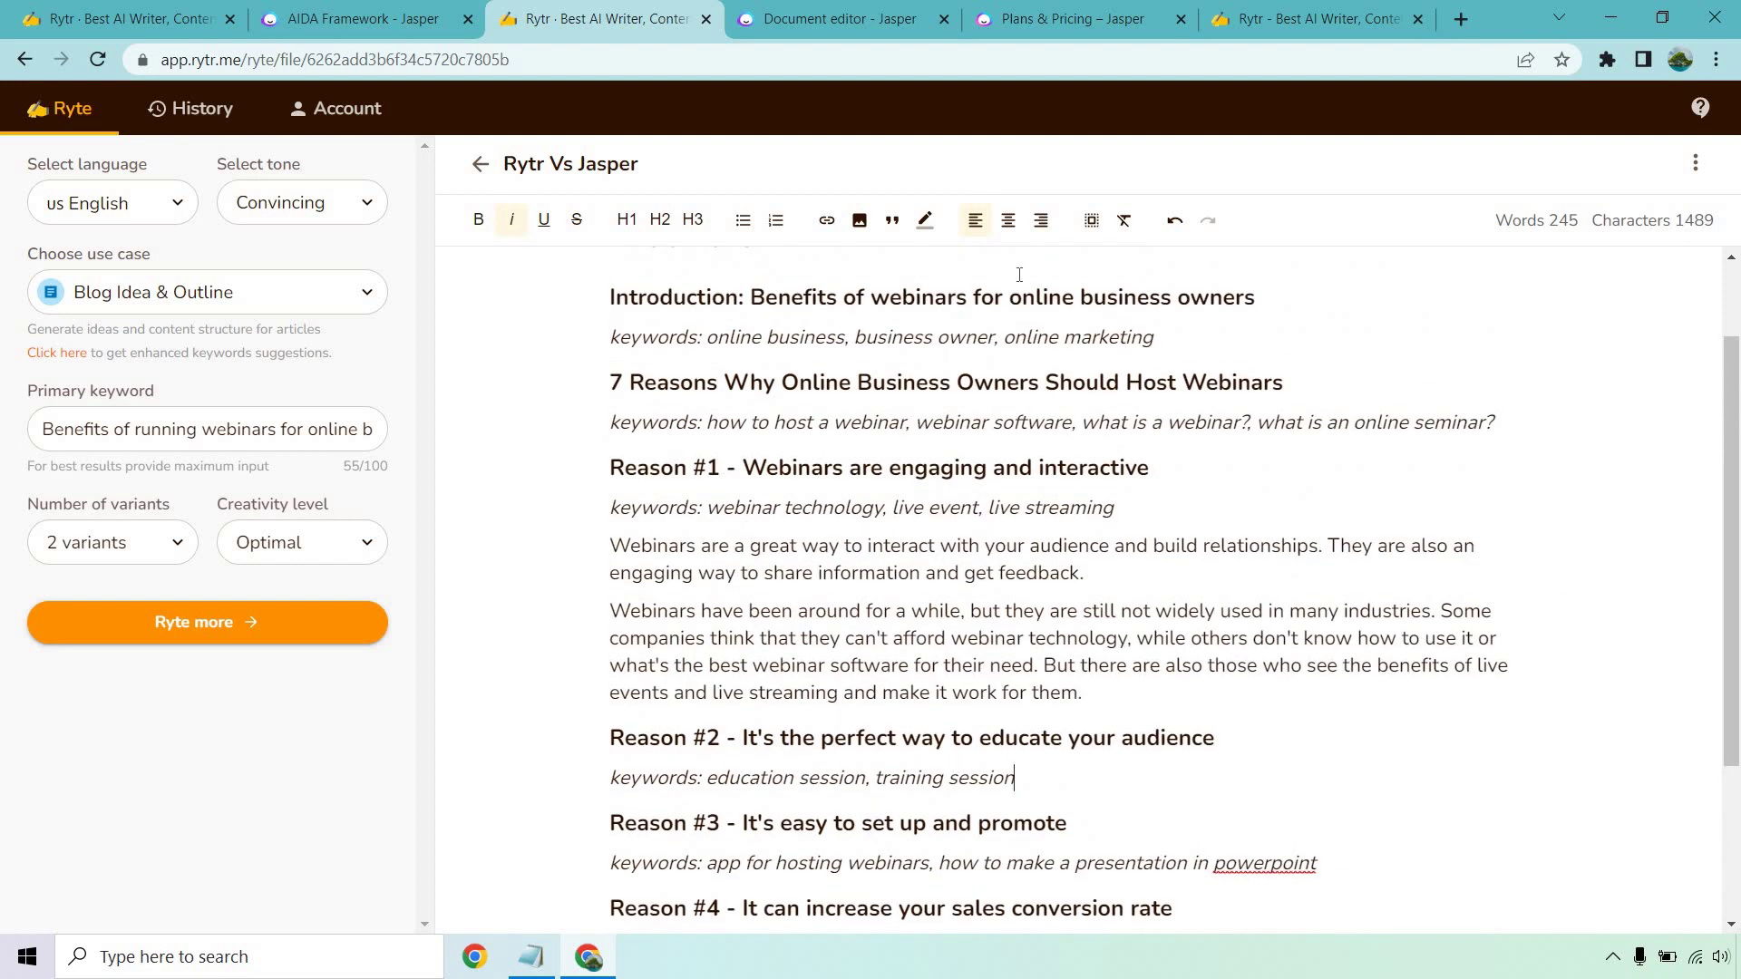
- Make Jasper's first list point, about connecting with your audience, the document title
{"action": "left_click", "coordinate": [825, 17]}
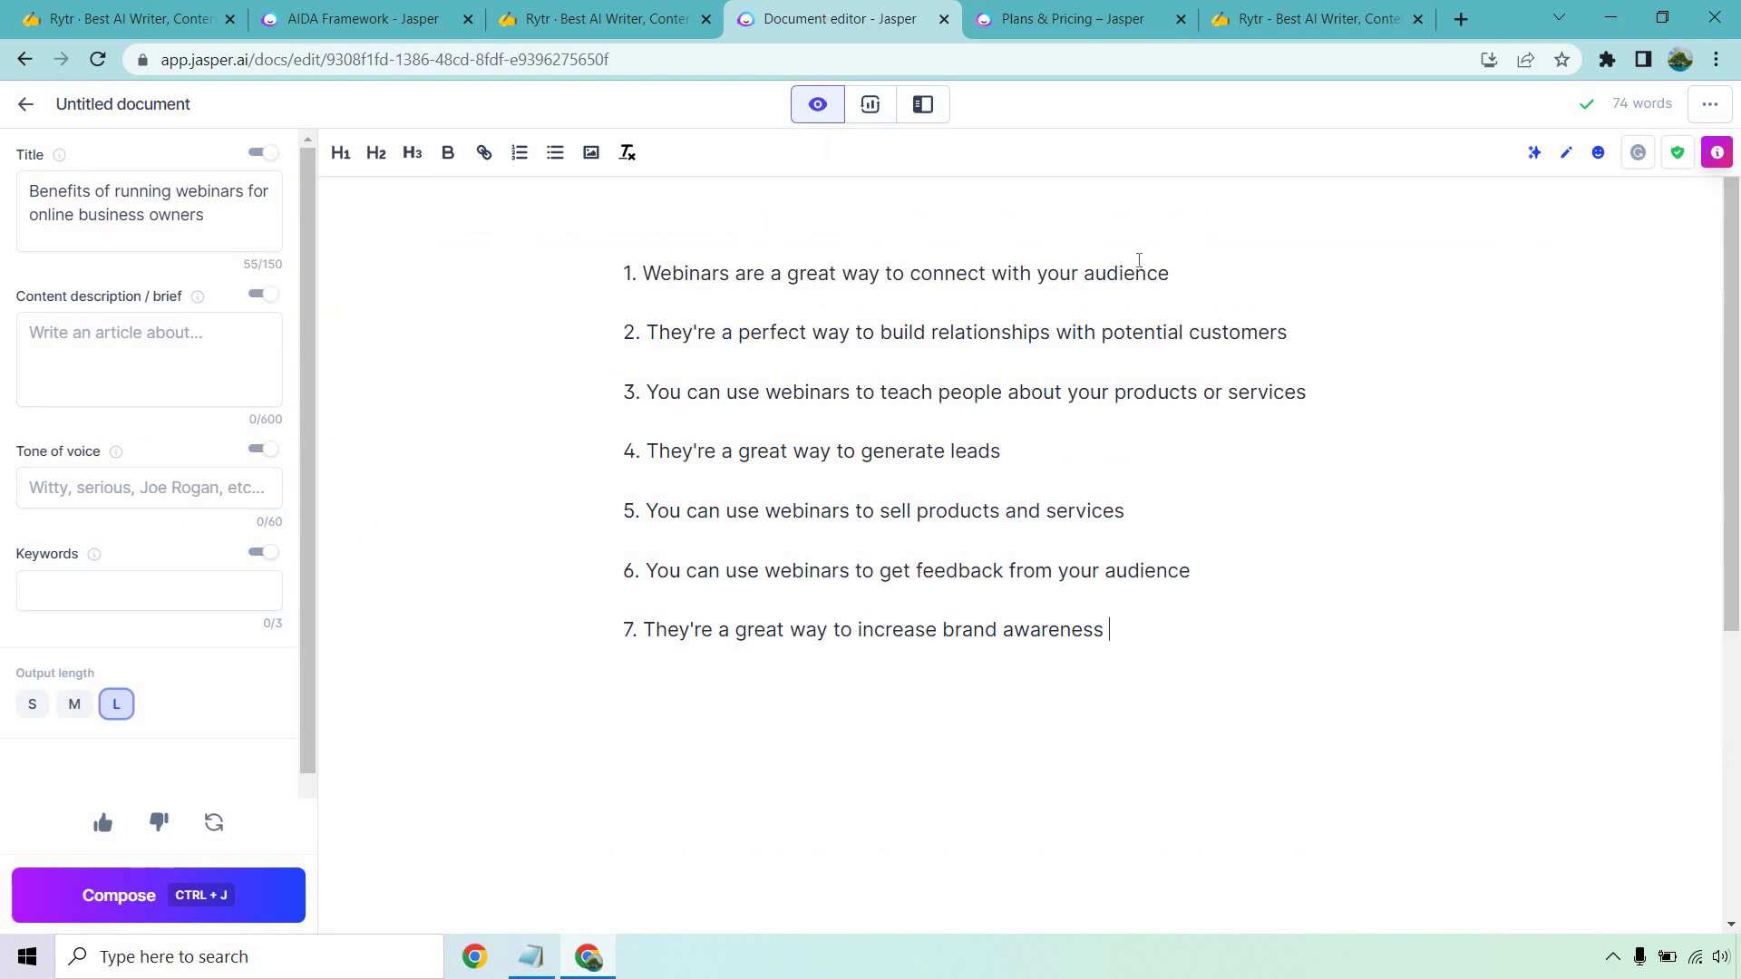
{"action": "left_click_drag", "start_coordinate": [1173, 273], "coordinate": [640, 273]}
{"action": "key", "text": "ctrl+c"}
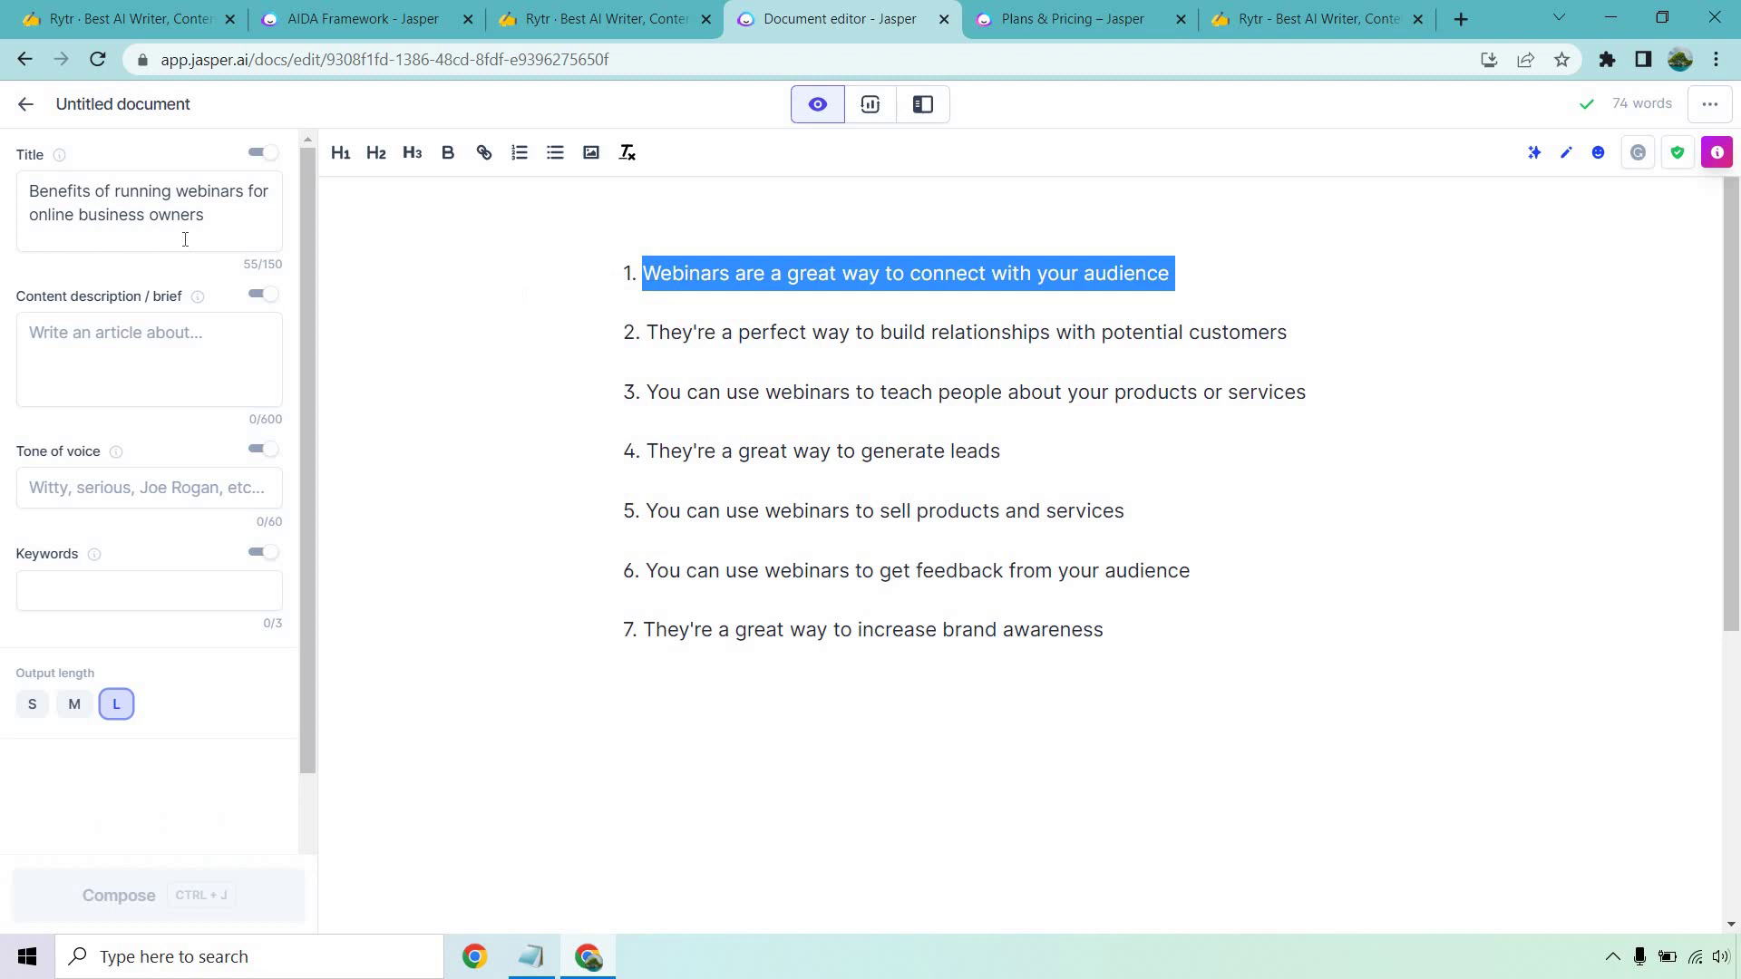
{"action": "left_click", "coordinate": [182, 214]}
{"action": "key", "text": "ctrl+a"}
{"action": "key", "text": "ctrl+v"}
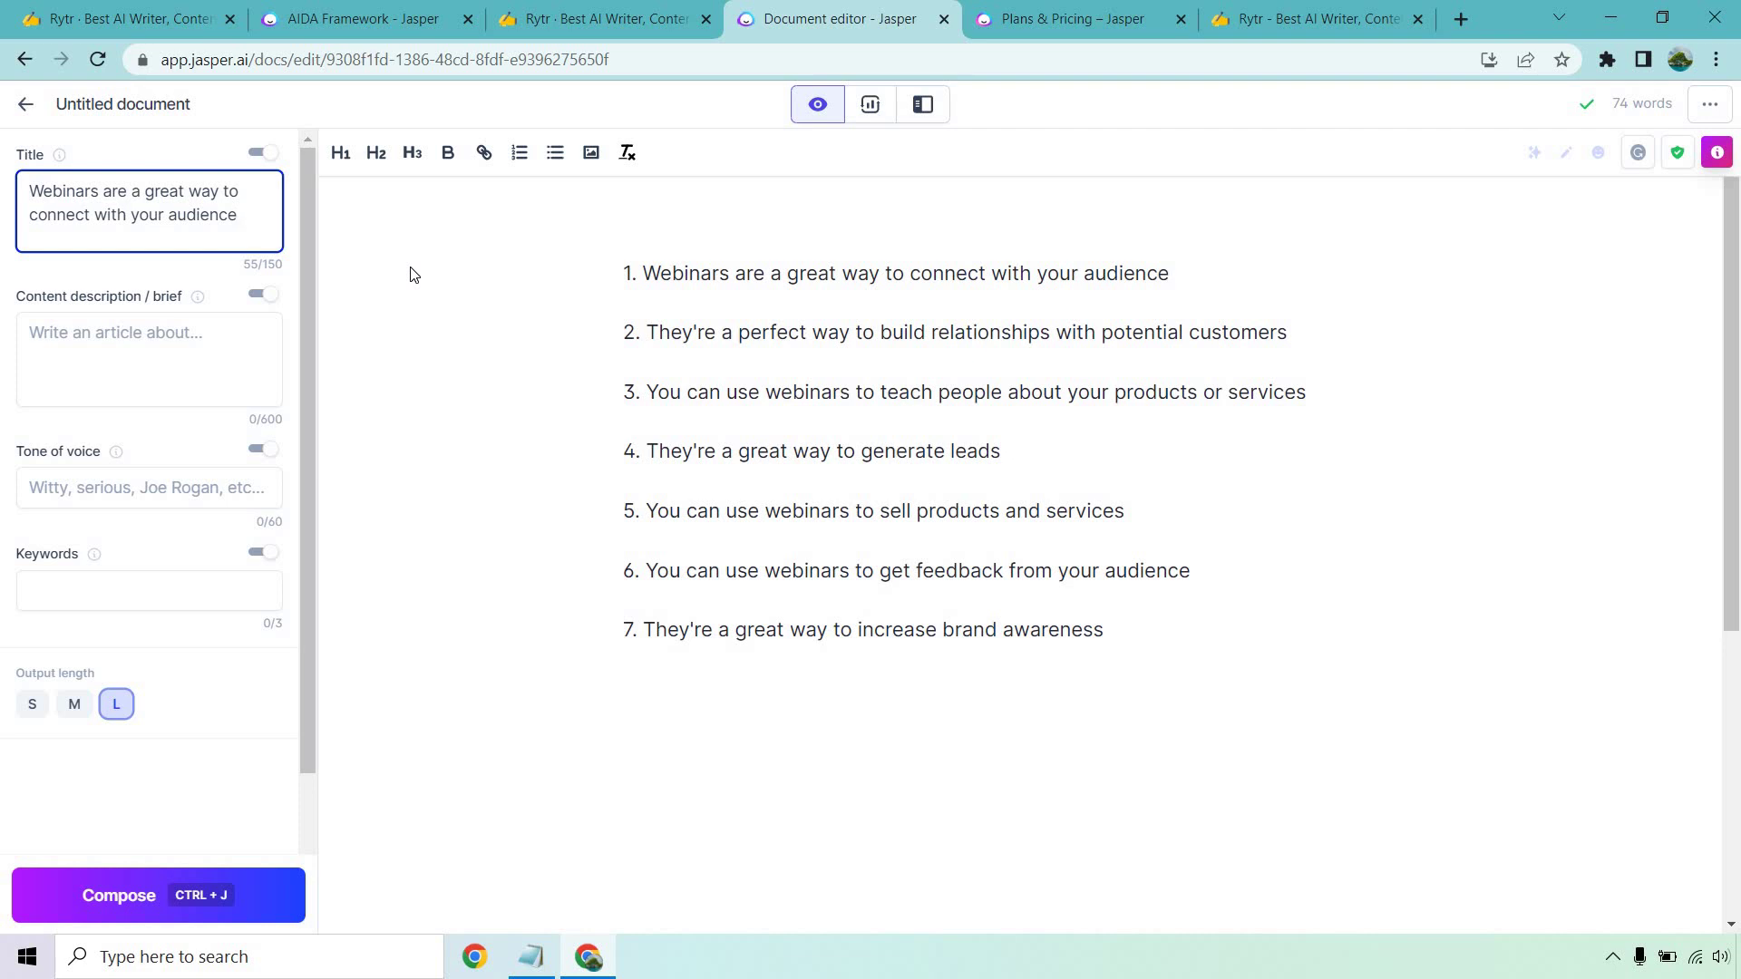
- Reword the first point to 'Talk about why webinars are a great way to connect with your audience'
{"action": "left_click", "coordinate": [639, 270]}
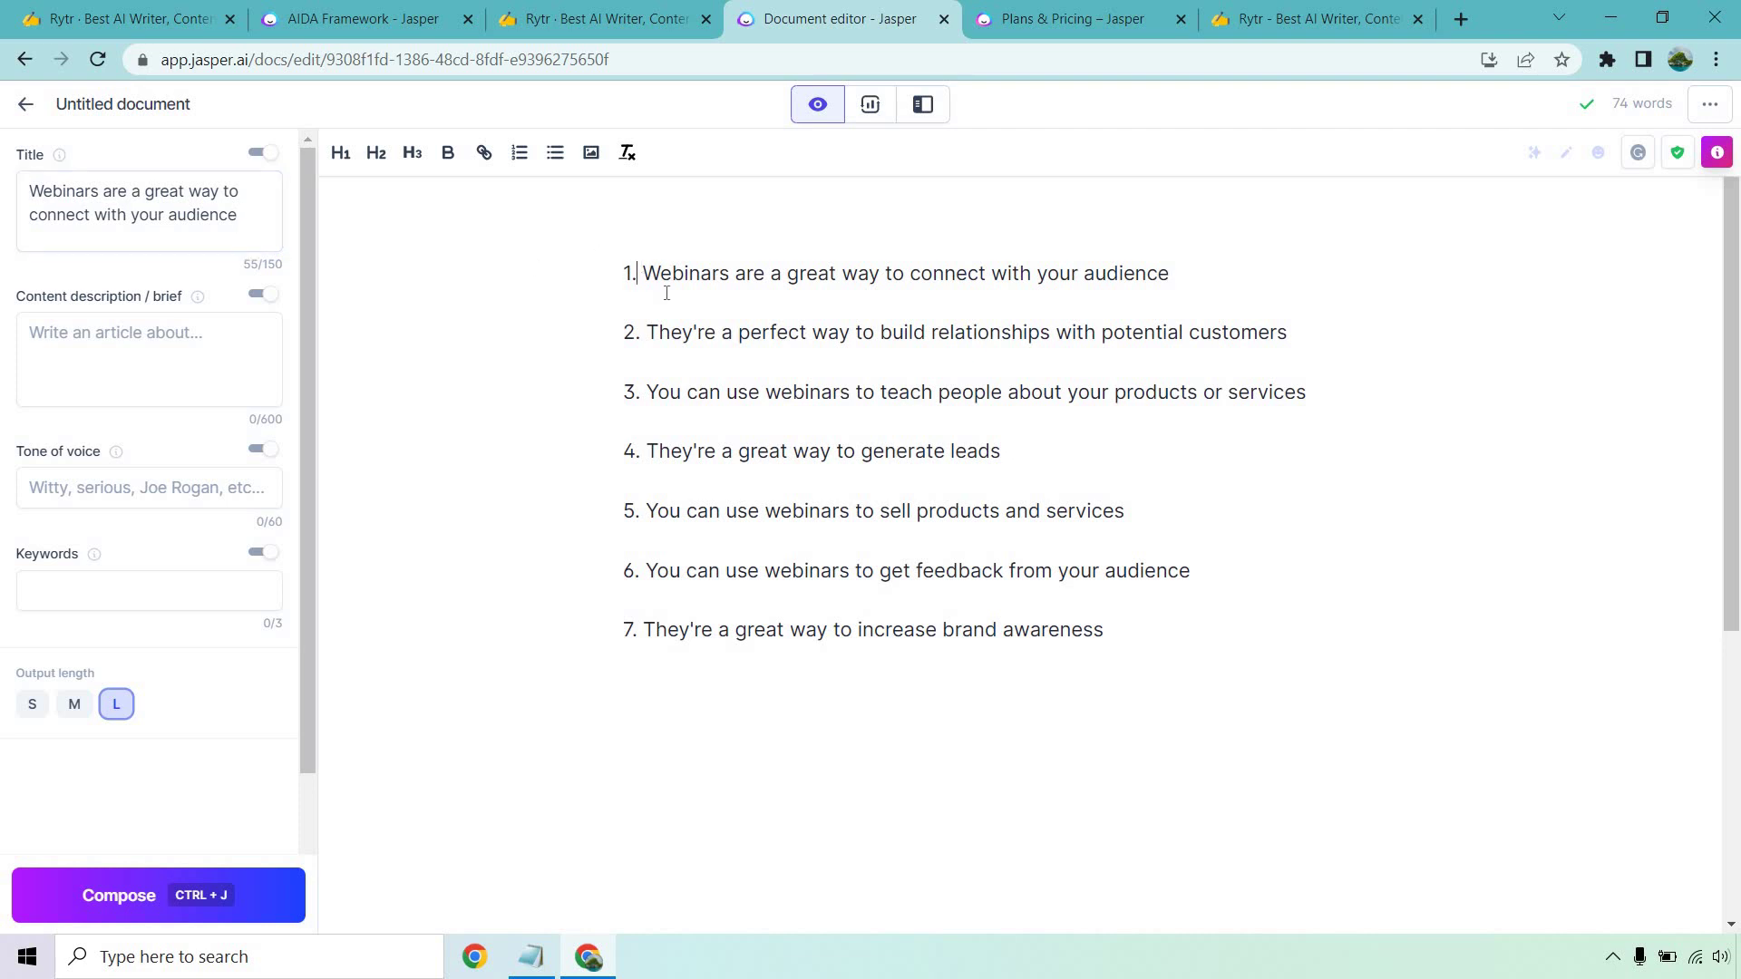
{"action": "key", "text": "BackSpace"}
{"action": "key", "text": "BackSpace"}
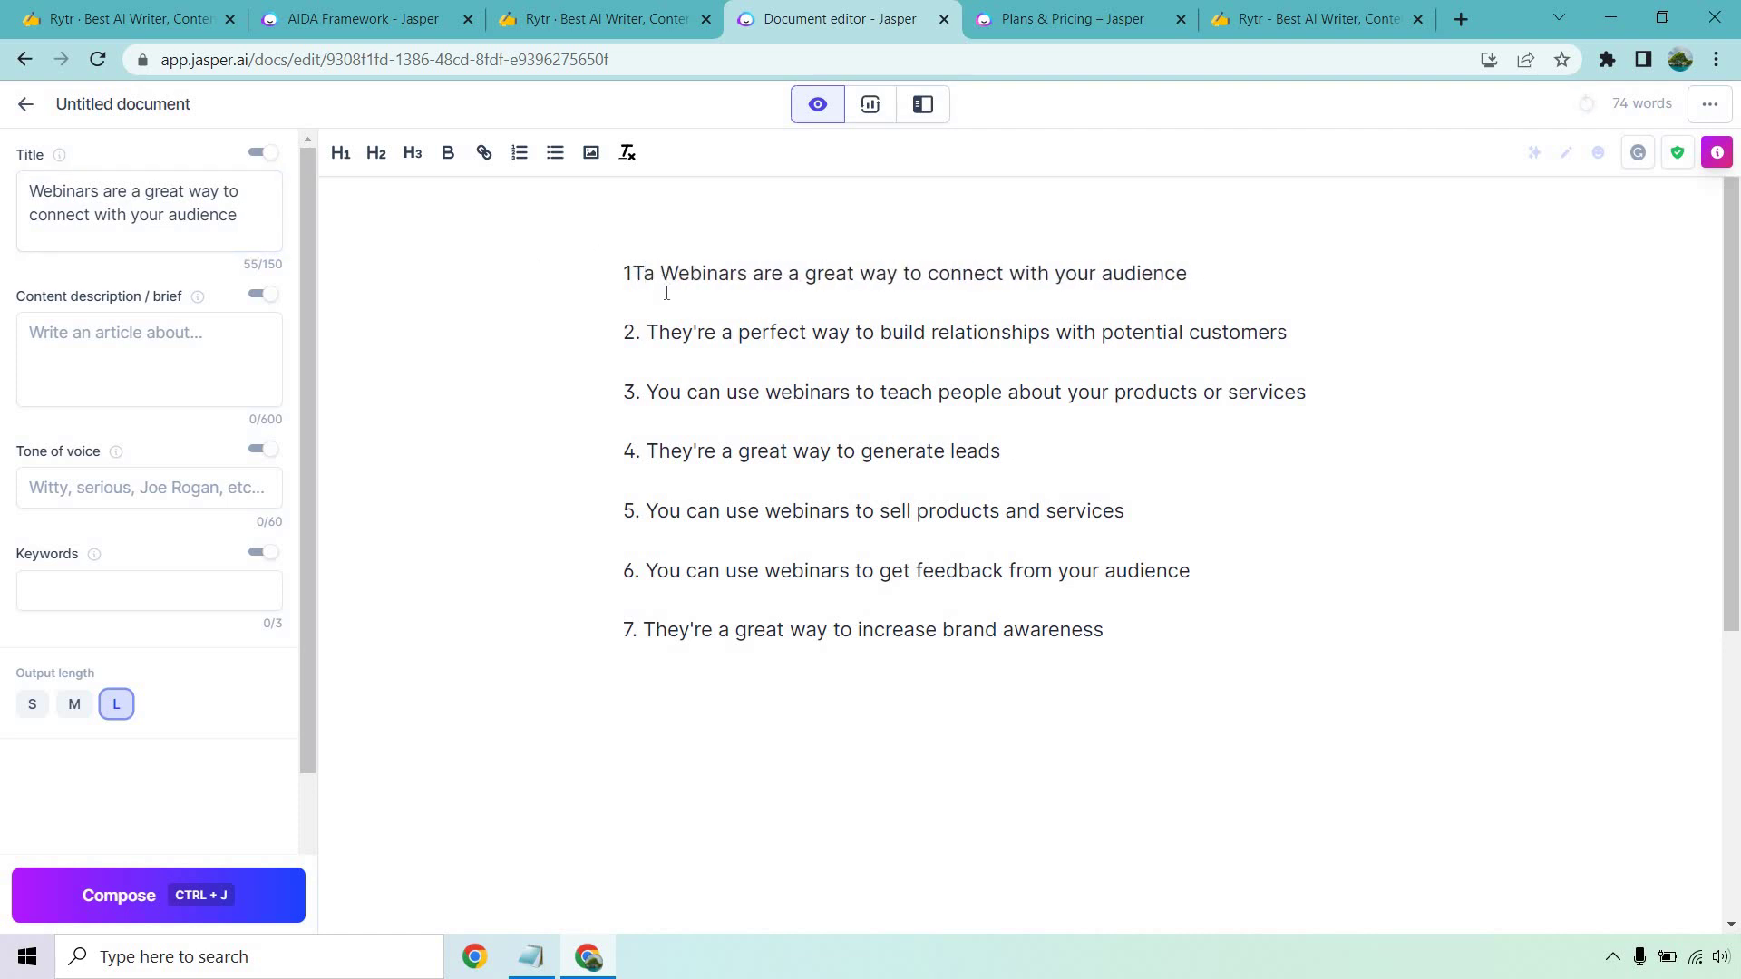
{"action": "type", "text": "Talk about why"}
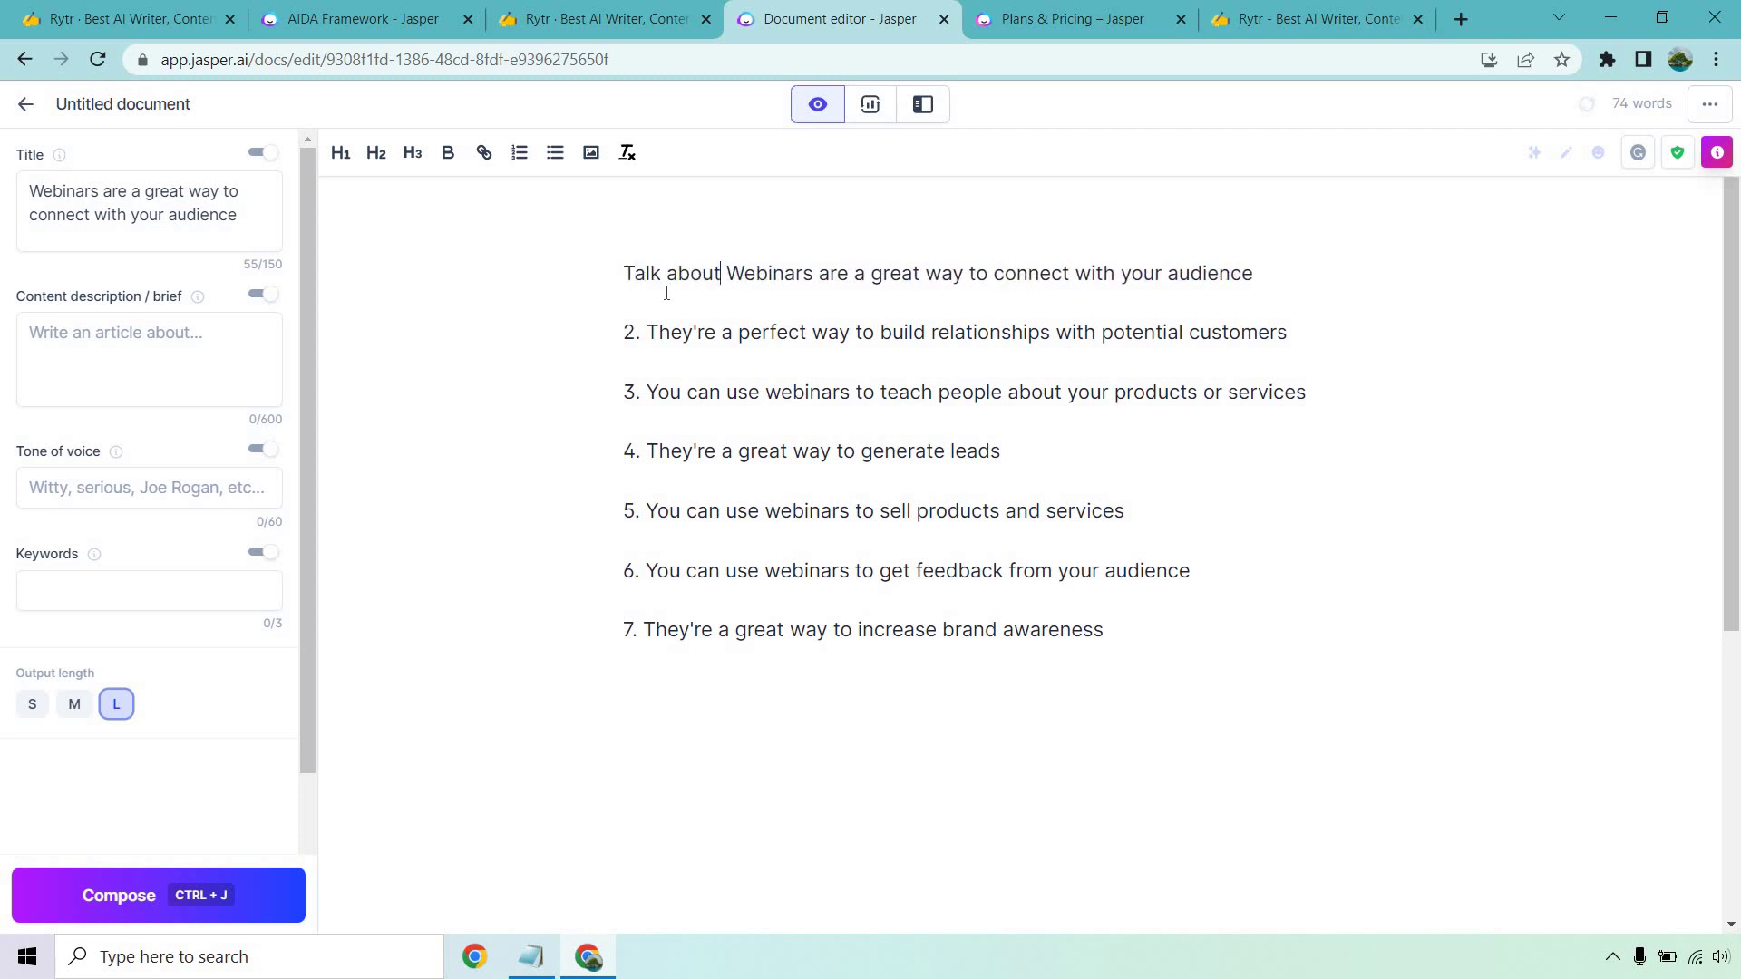
{"action": "key", "text": "Delete"}
{"action": "key", "text": "Delete"}
{"action": "type", "text": "why w"}
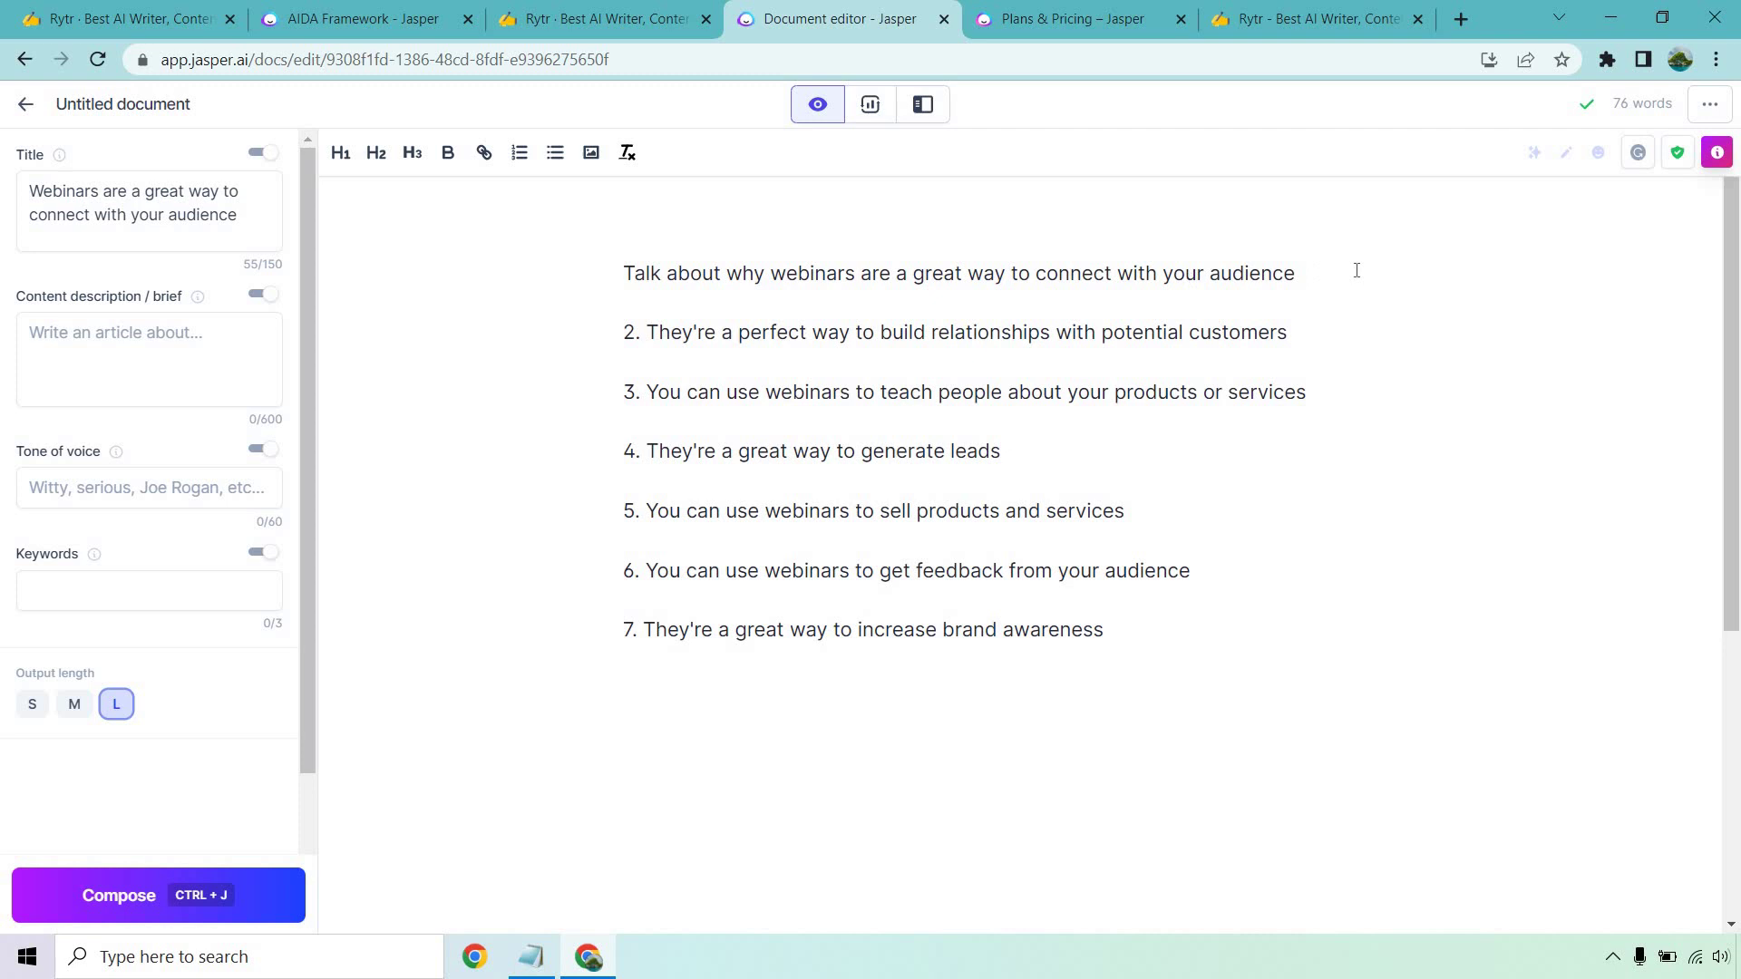
- Compose a paragraph from the first line on webinars' personal experience, reaching 129 words
{"action": "left_click_drag", "start_coordinate": [1302, 272], "coordinate": [618, 272]}
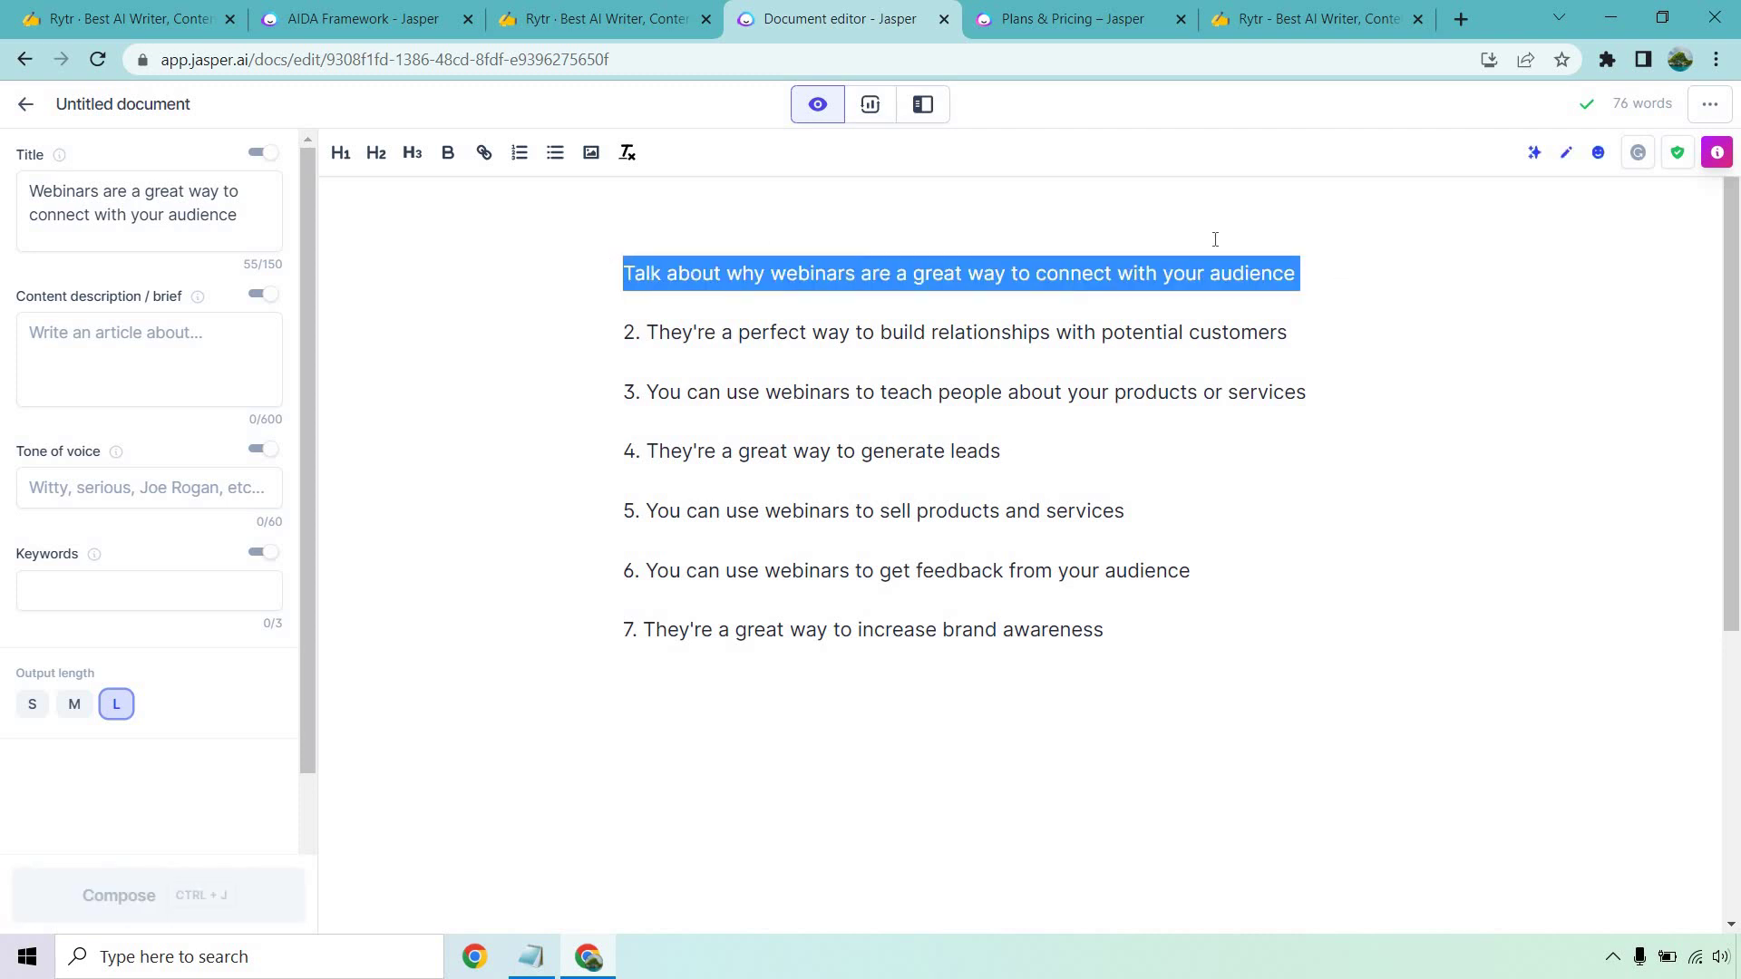
{"action": "left_click", "coordinate": [1306, 264]}
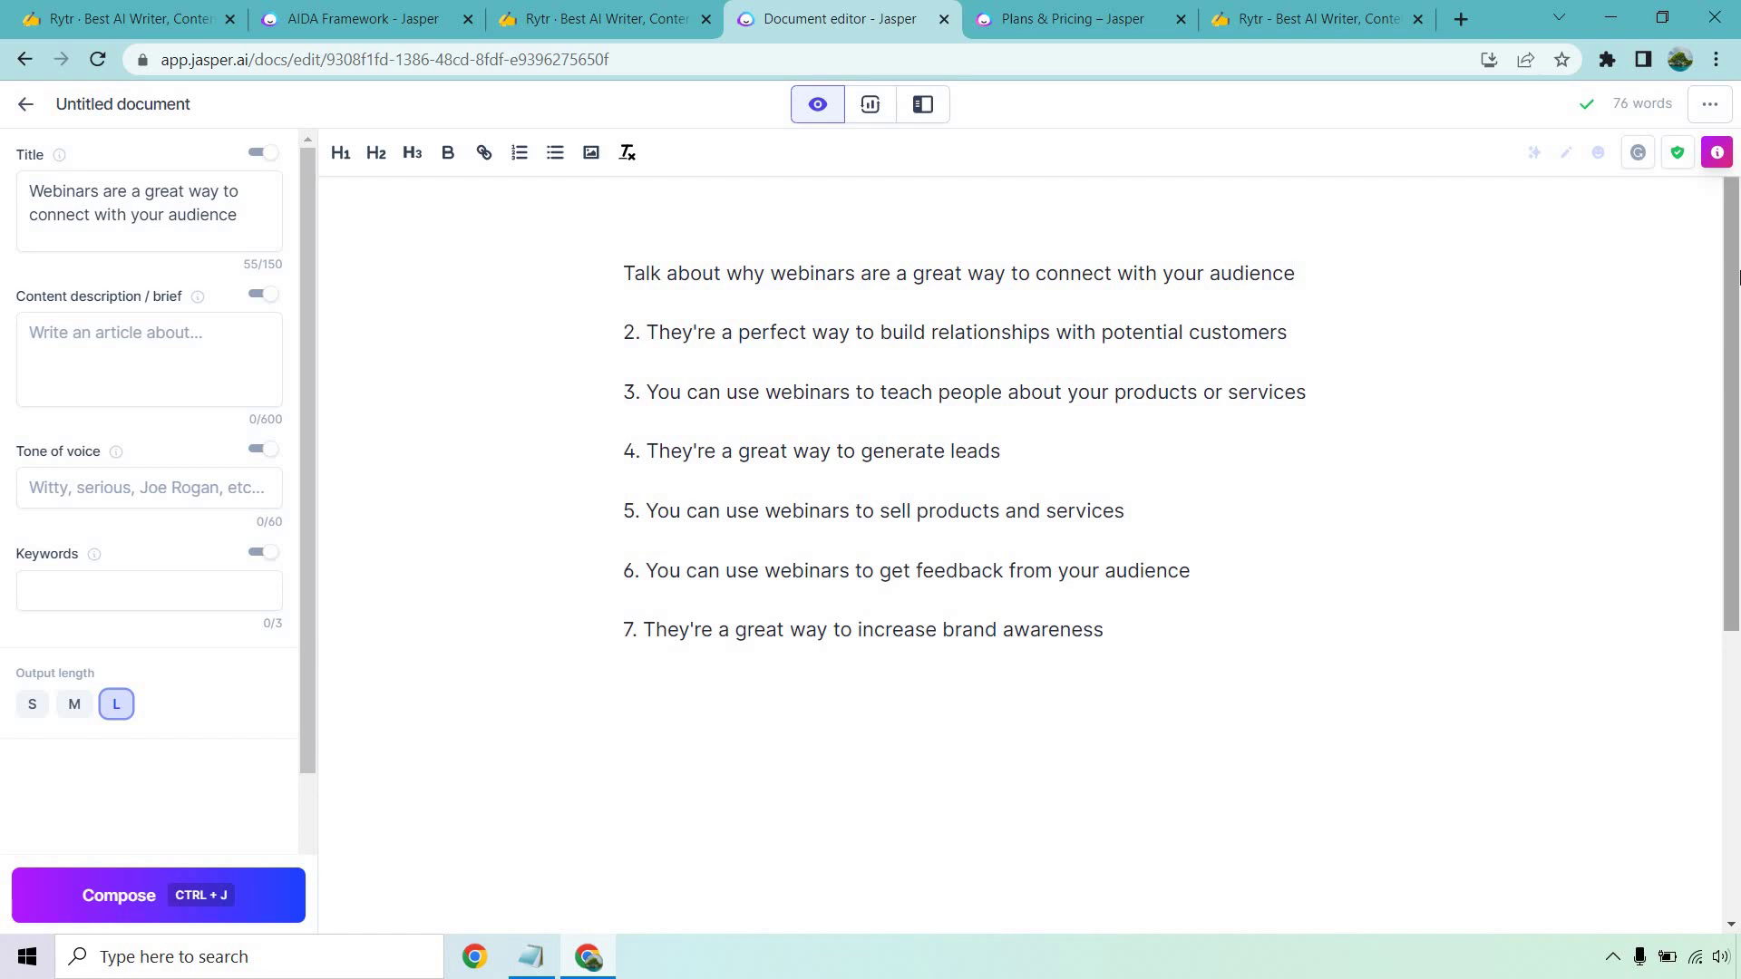
{"action": "key", "text": "ctrl+j"}
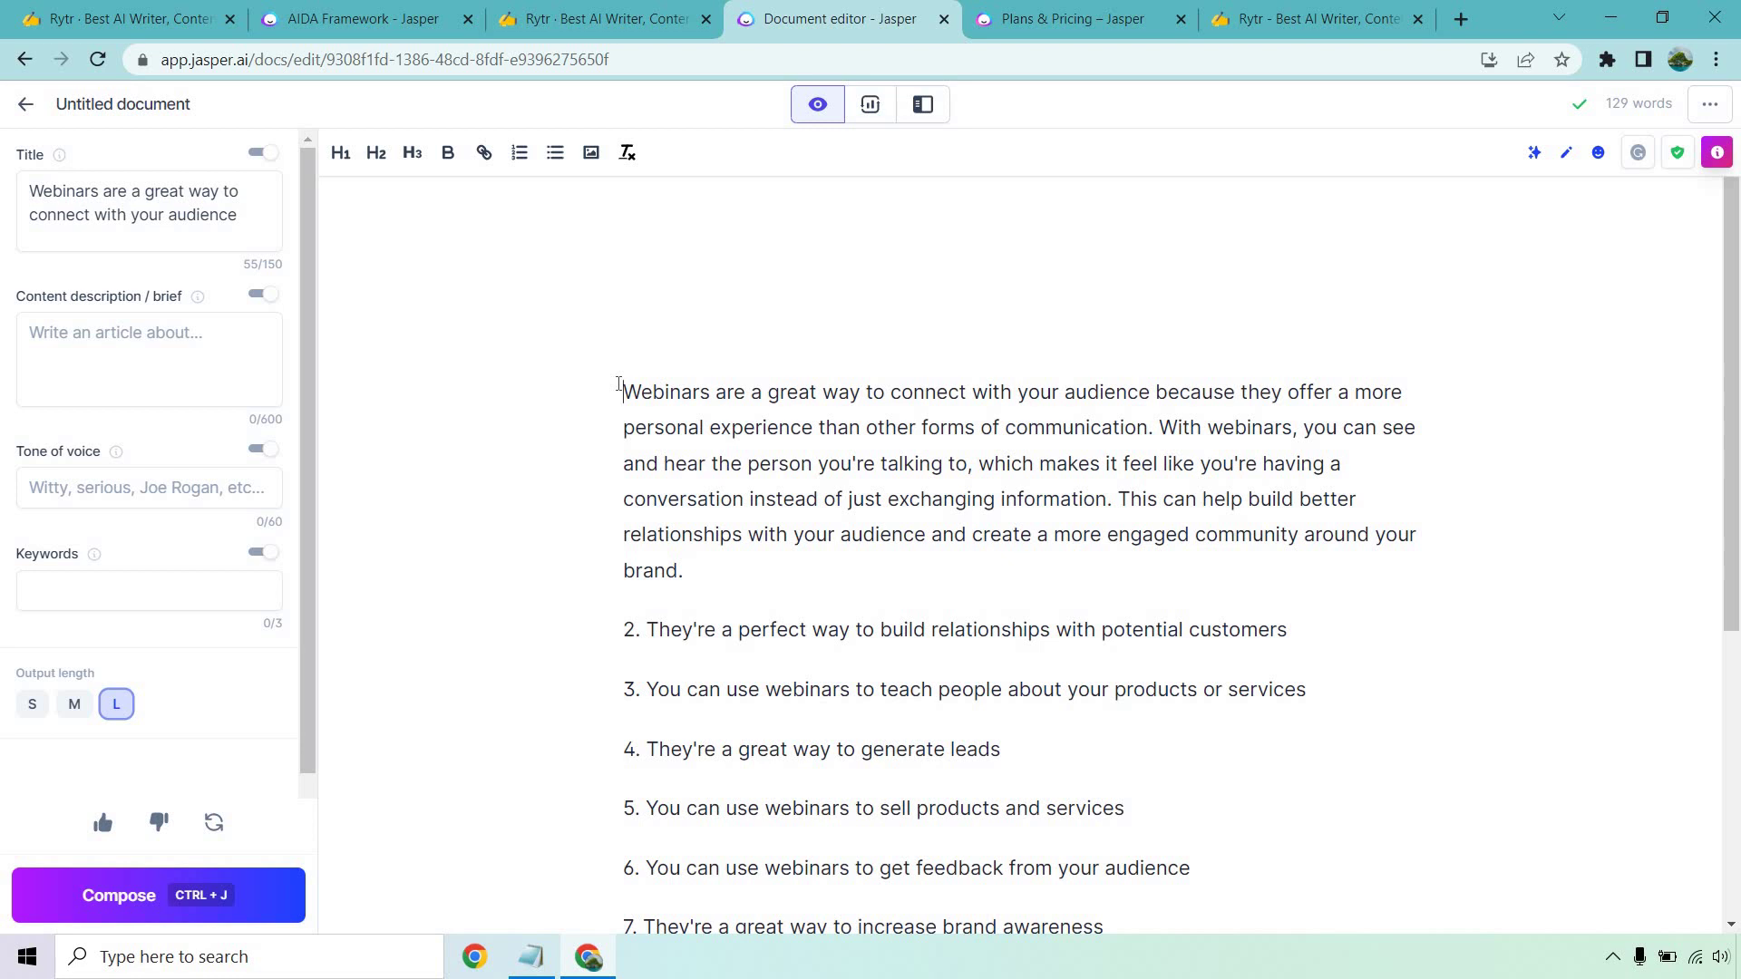
{"action": "scroll", "coordinate": [1515, 466], "scroll_direction": "down", "scroll_amount": 2}
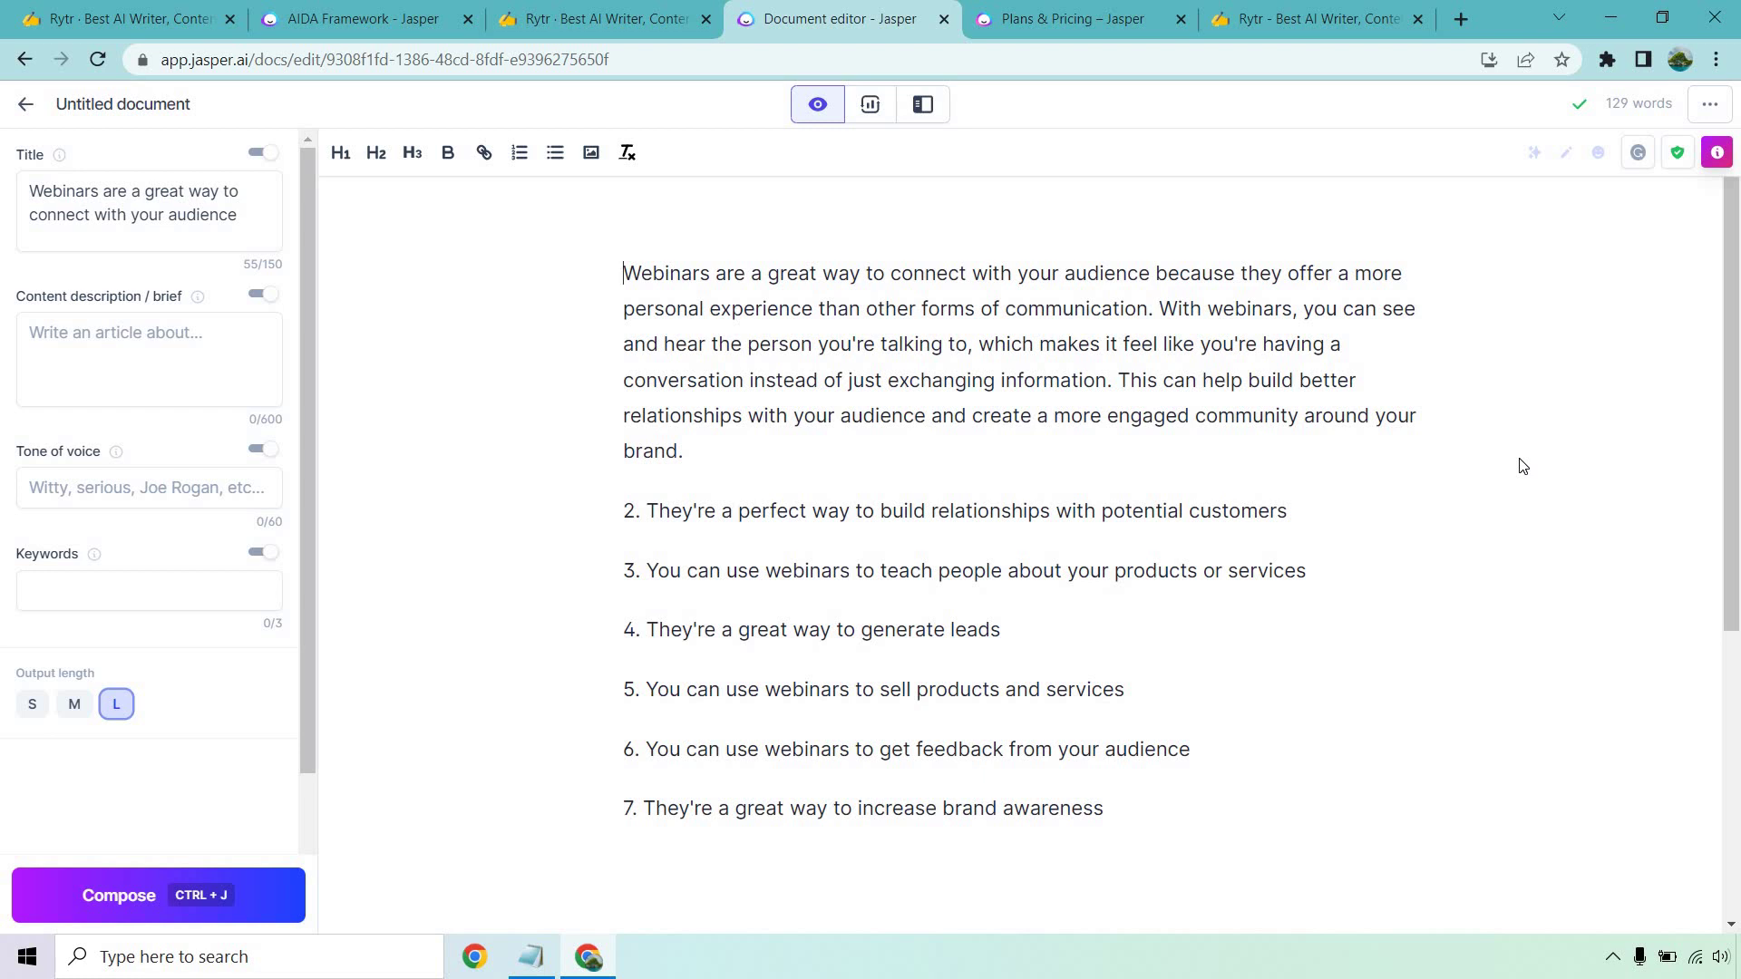
- View Jasper's Starter and Boss Mode pricing, then Rytr's Free, Saver ($9) and Unlimited ($29) plans
{"action": "left_click", "coordinate": [1042, 16]}
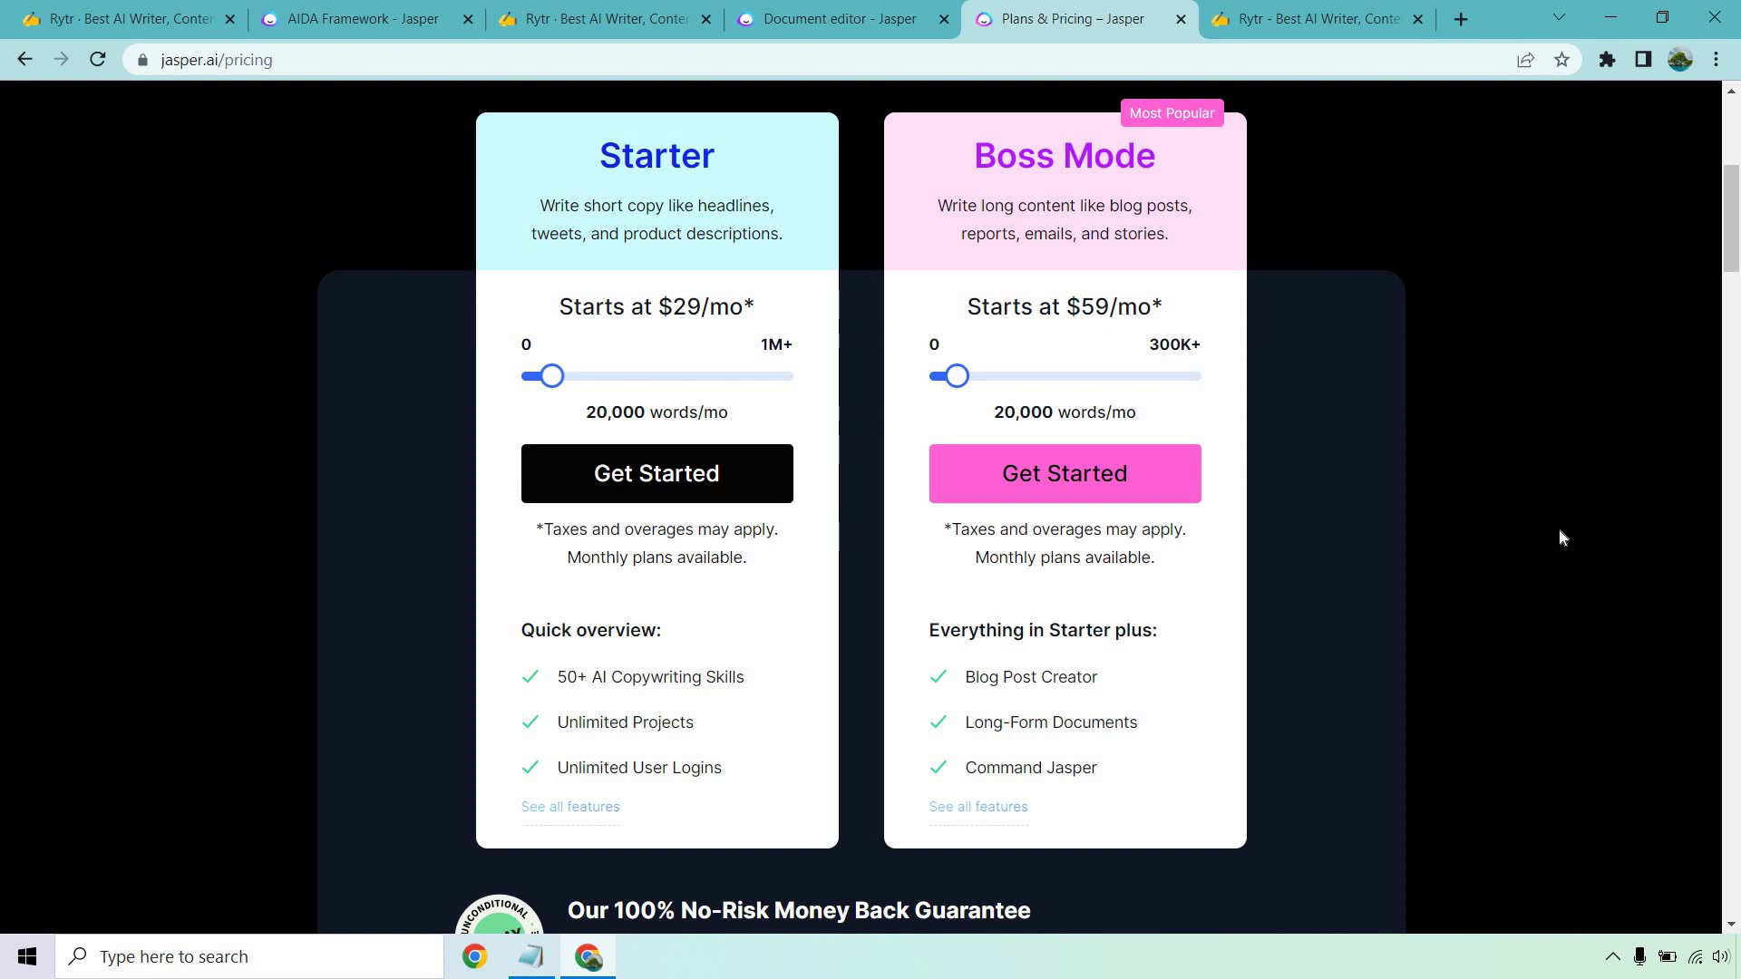
{"action": "left_click", "coordinate": [1310, 18]}
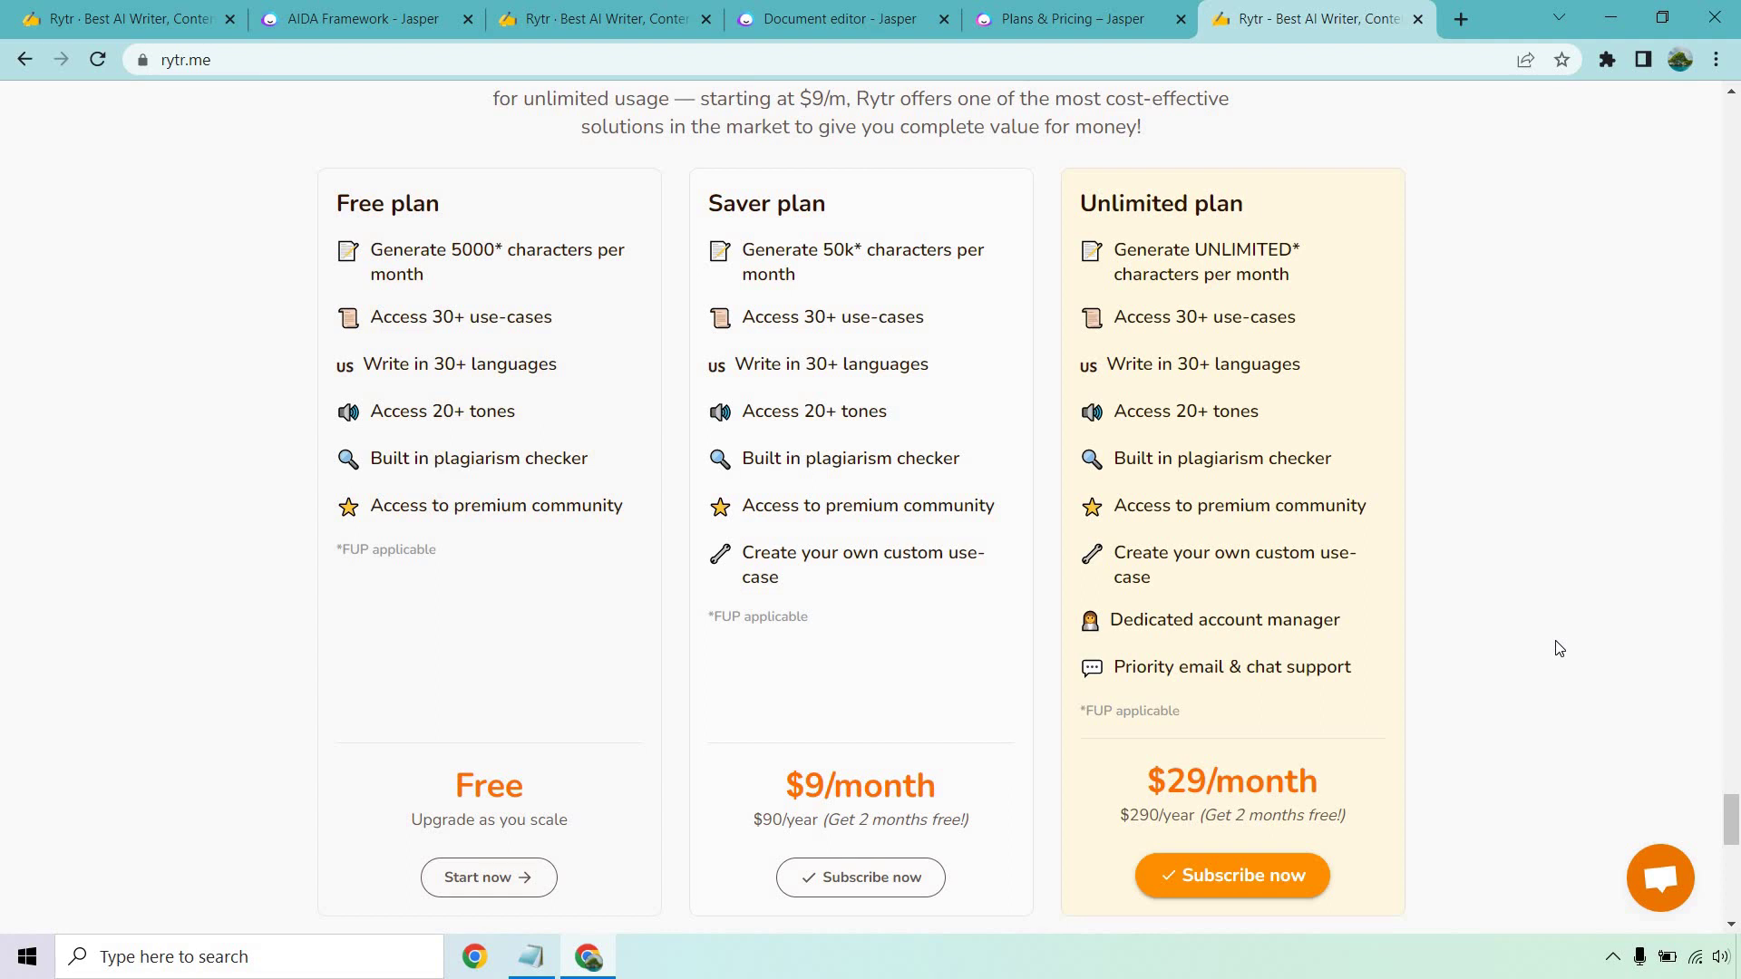
- Bring back Jasper's pricing tab showing Starter from $29/mo and Boss Mode from $59/mo
{"action": "left_click", "coordinate": [1097, 19]}
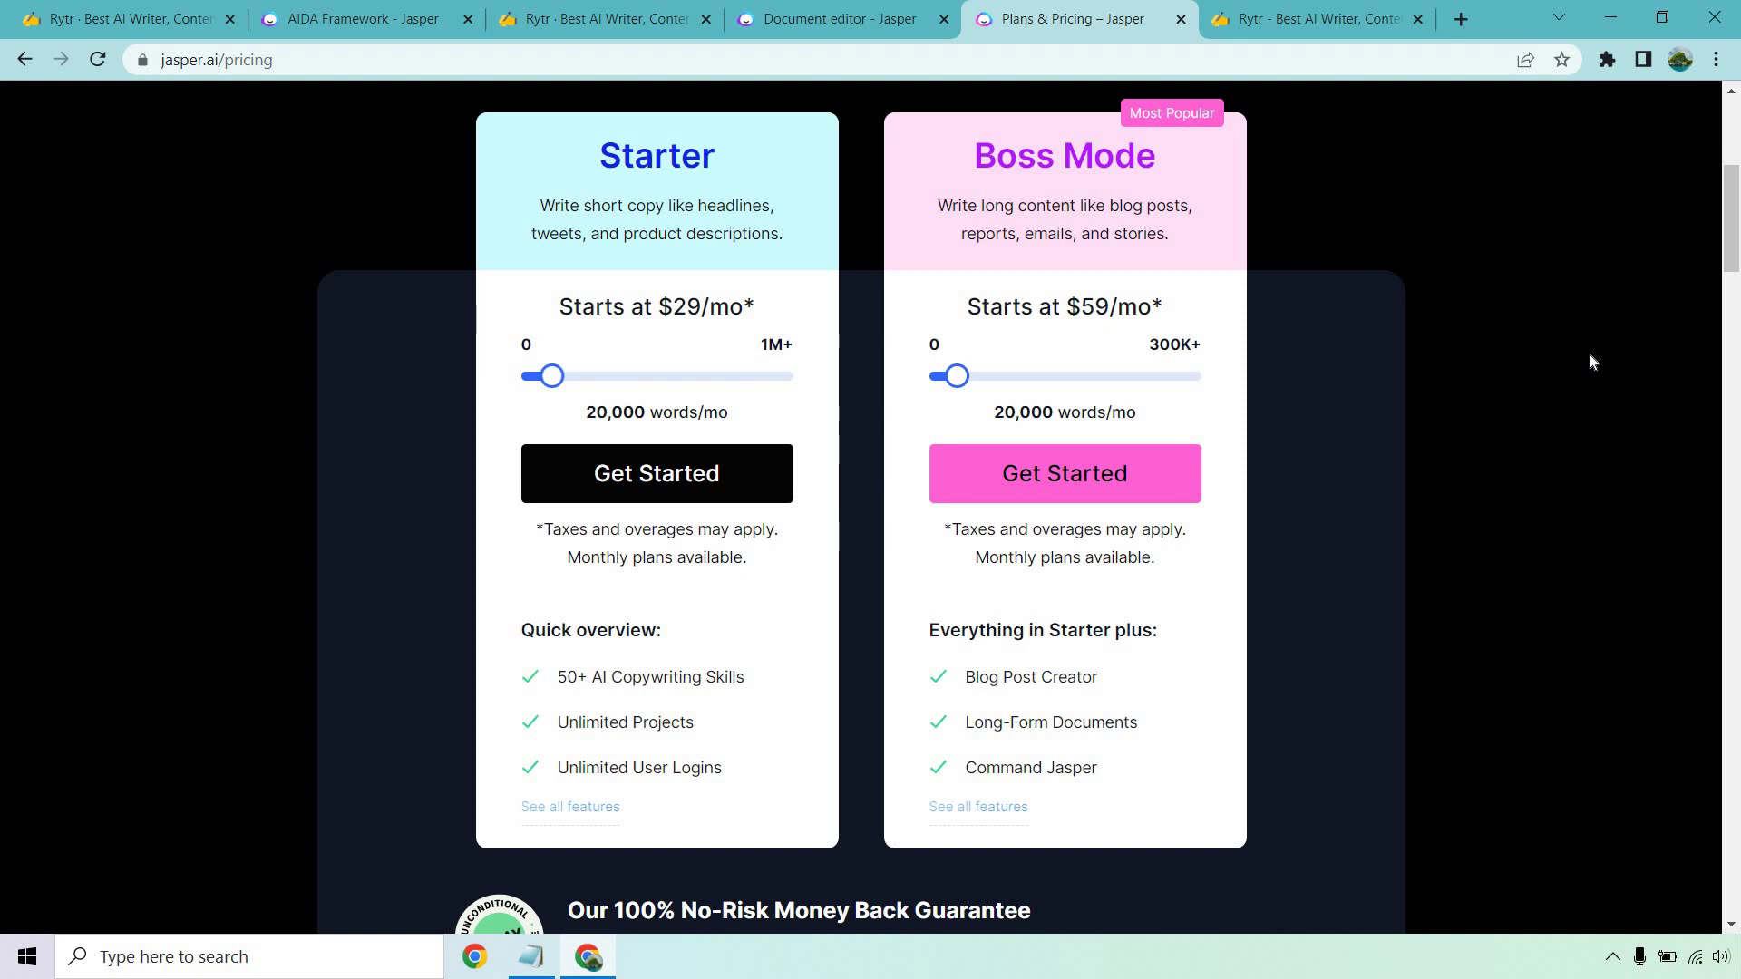
- Switch between Rytr's and Jasper's pricing tabs, ending on Rytr's Free, Saver and Unlimited plans
{"action": "key", "text": "ctrl+Tab"}
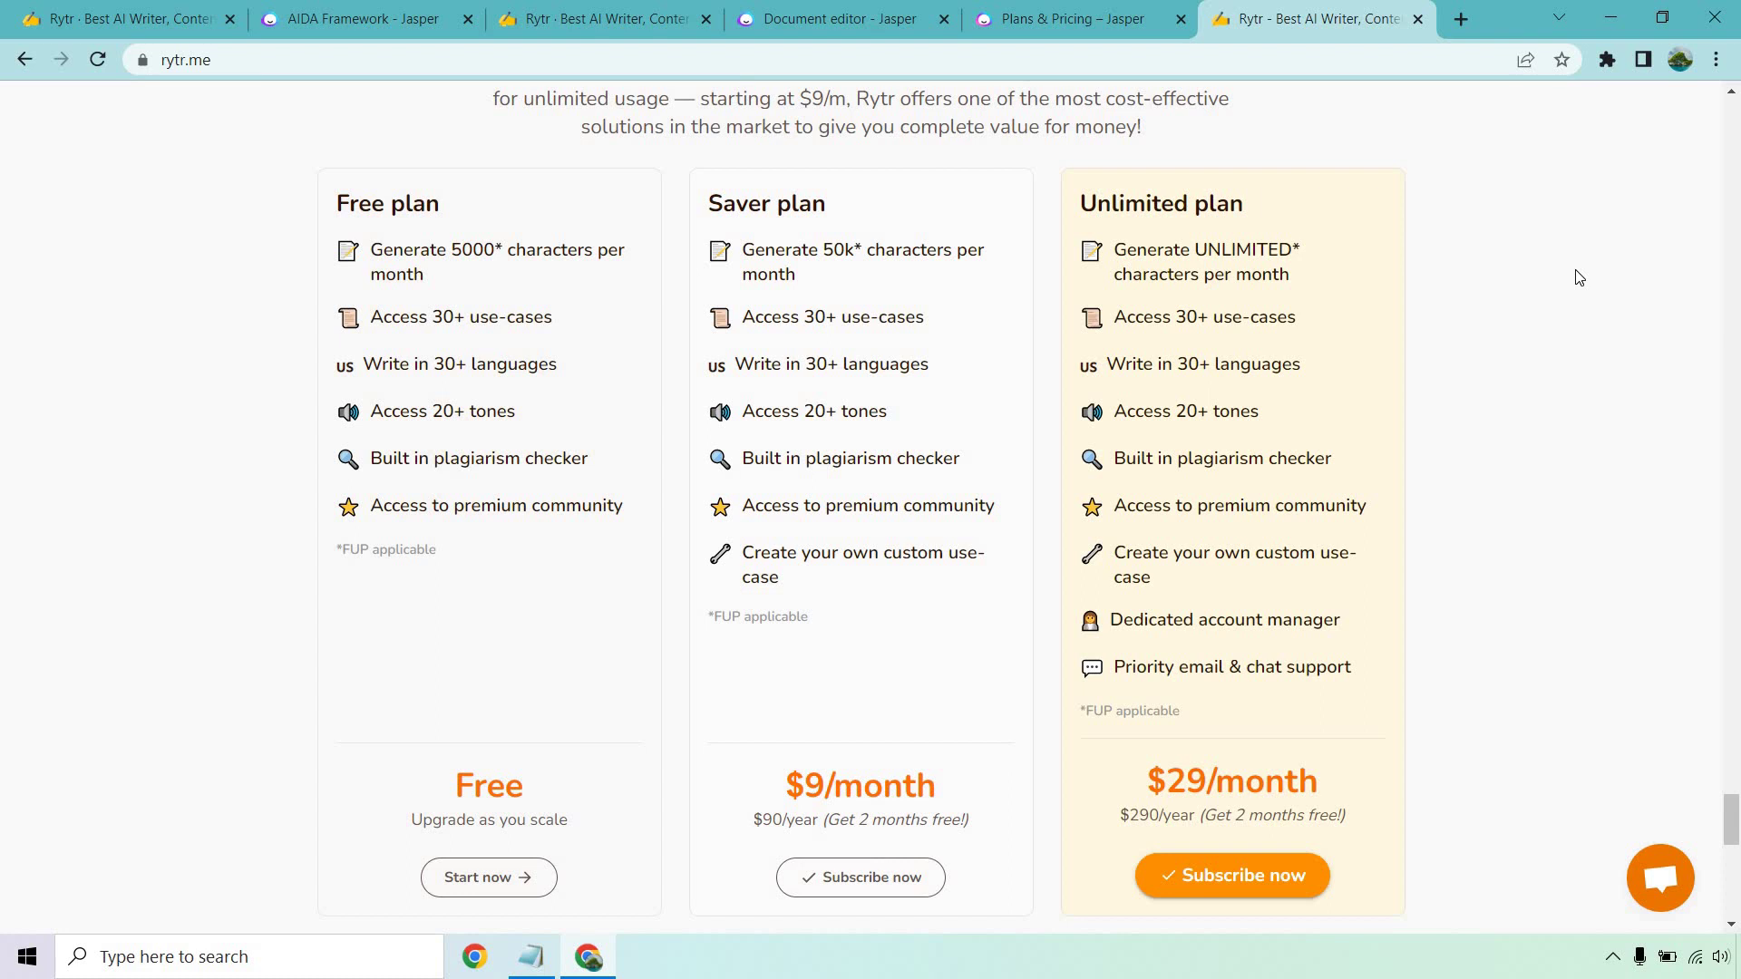
{"action": "left_click", "coordinate": [1070, 19]}
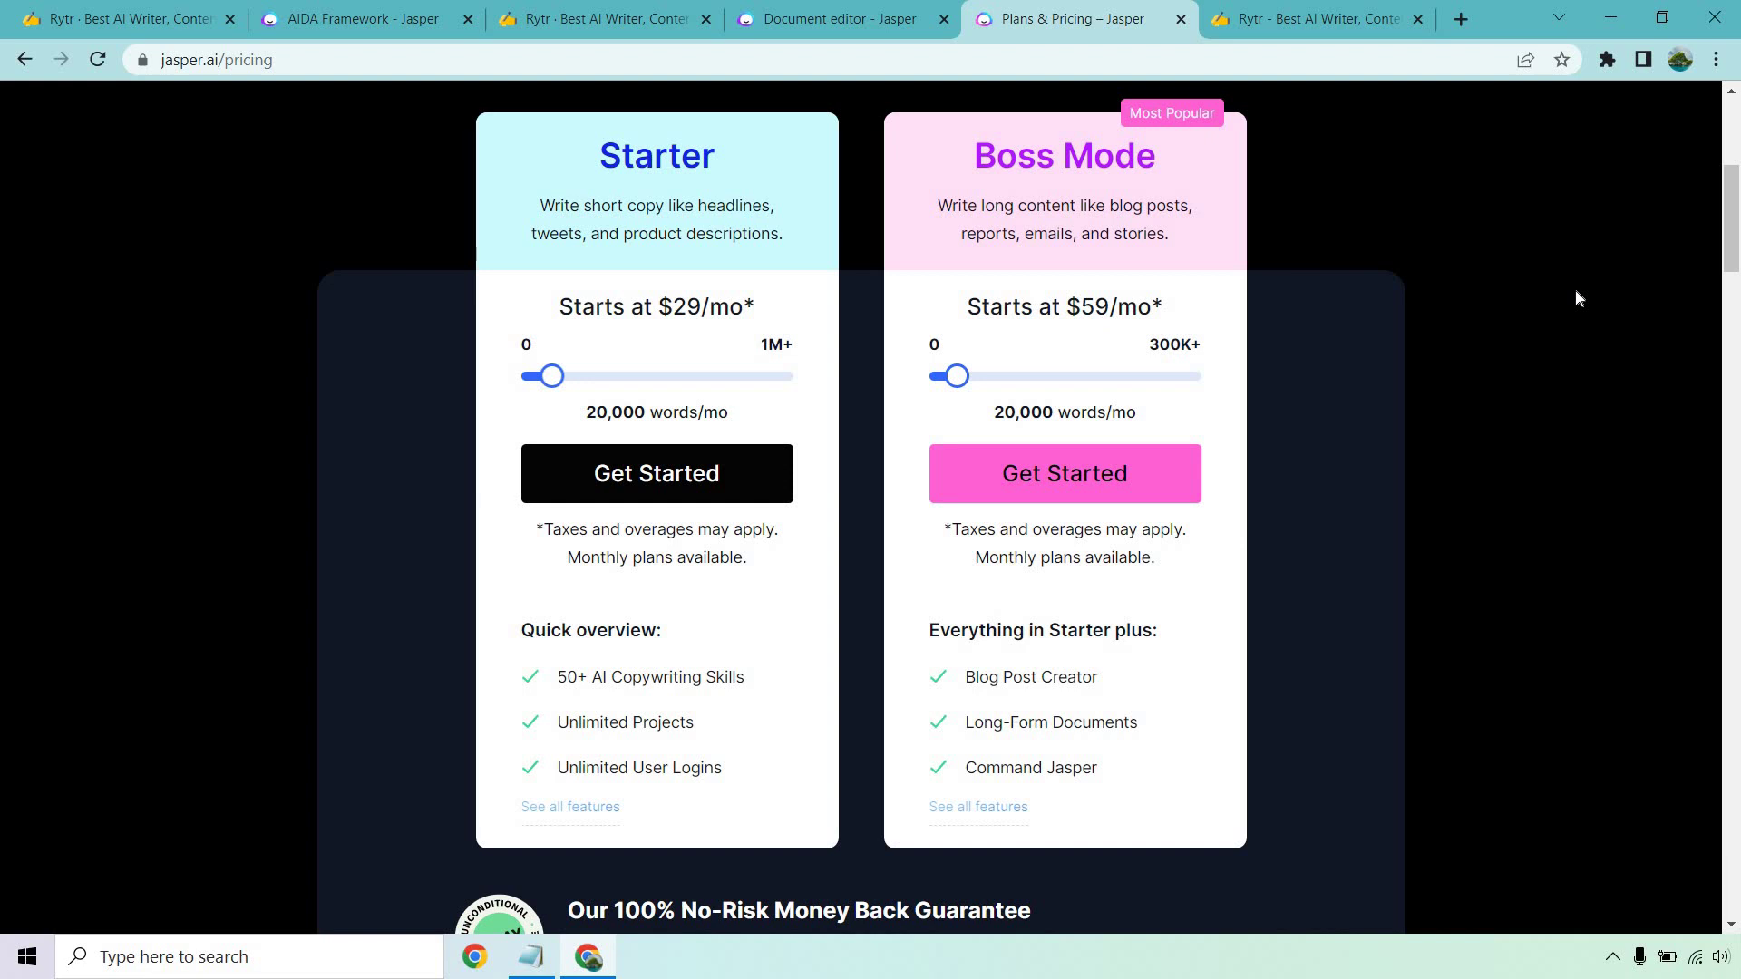
{"action": "left_click", "coordinate": [1336, 25]}
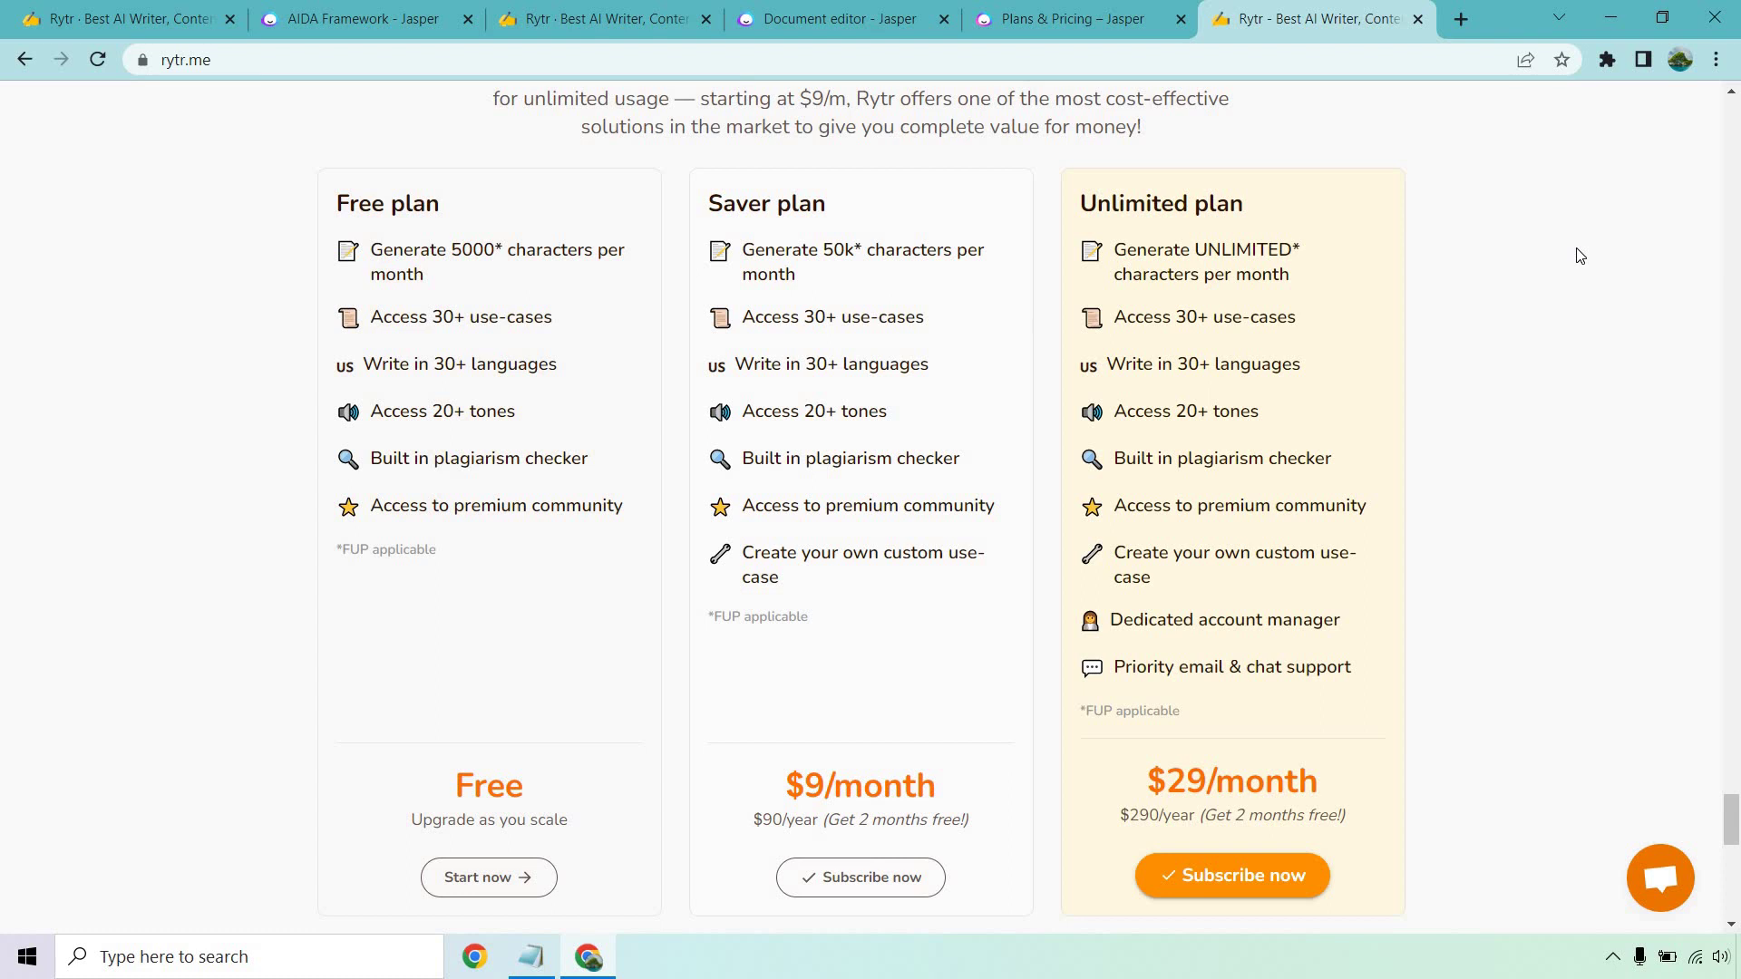